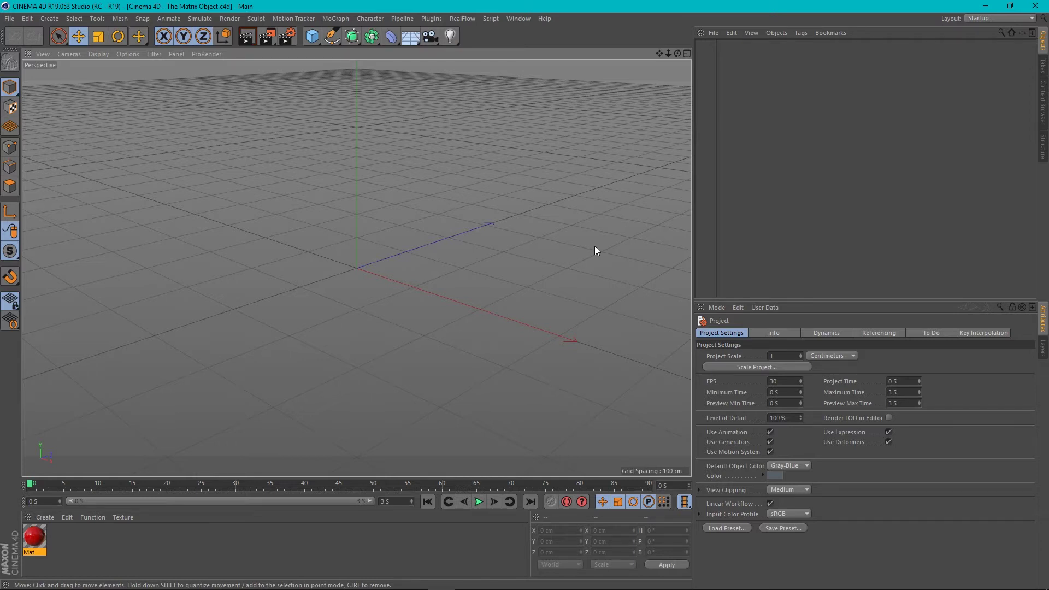
Add a MoGraph Matrix object with a 3×3×3 grid spanning 200 cm per axis, and select it.
left_click(339, 19)
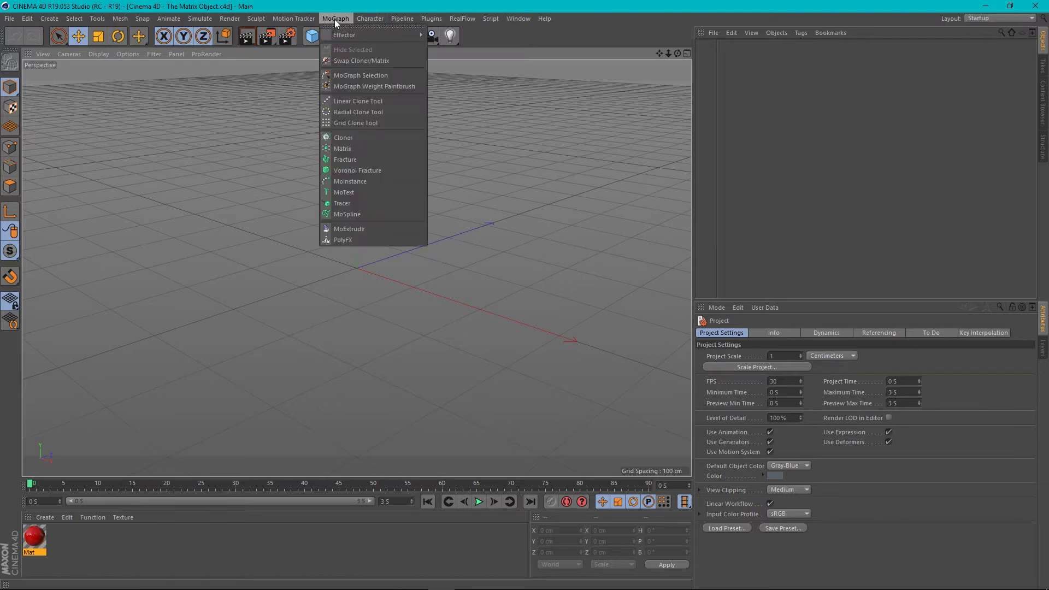
left_click(337, 151)
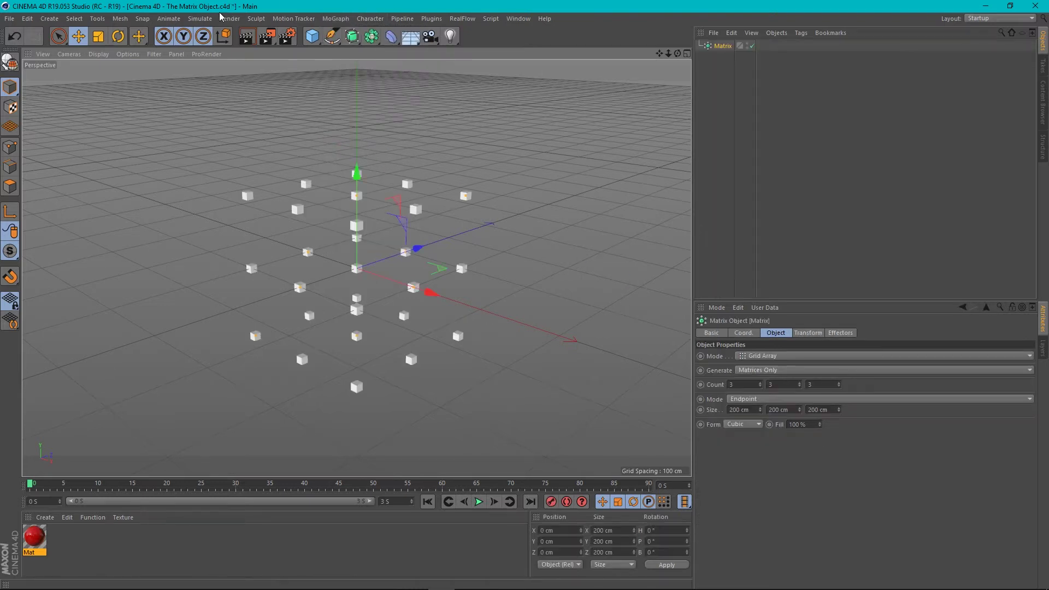
scroll(416, 224, "up", 2)
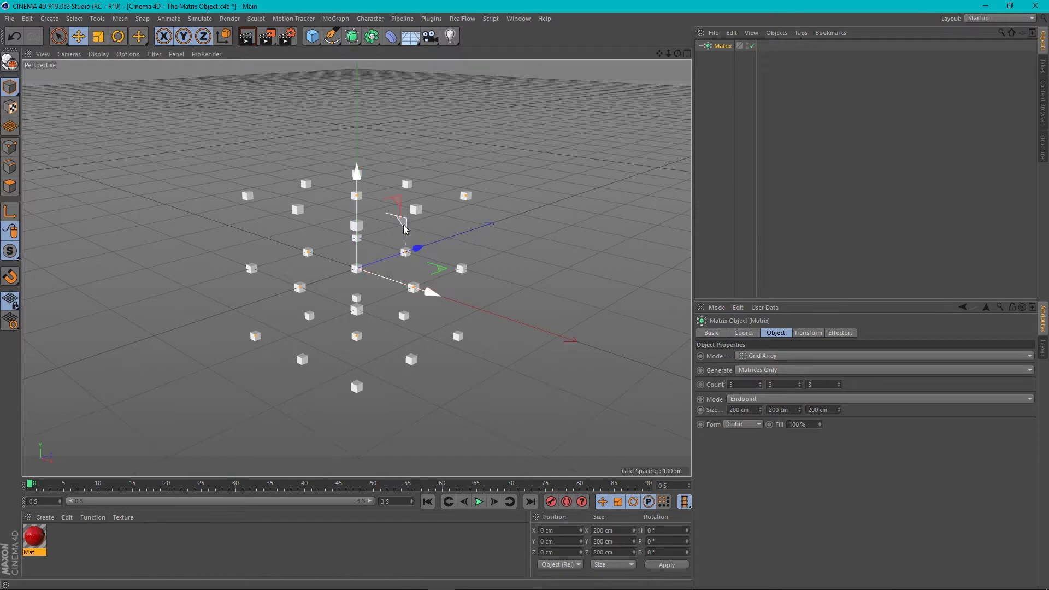
left_click_drag(396, 227, 429, 223, "alt")
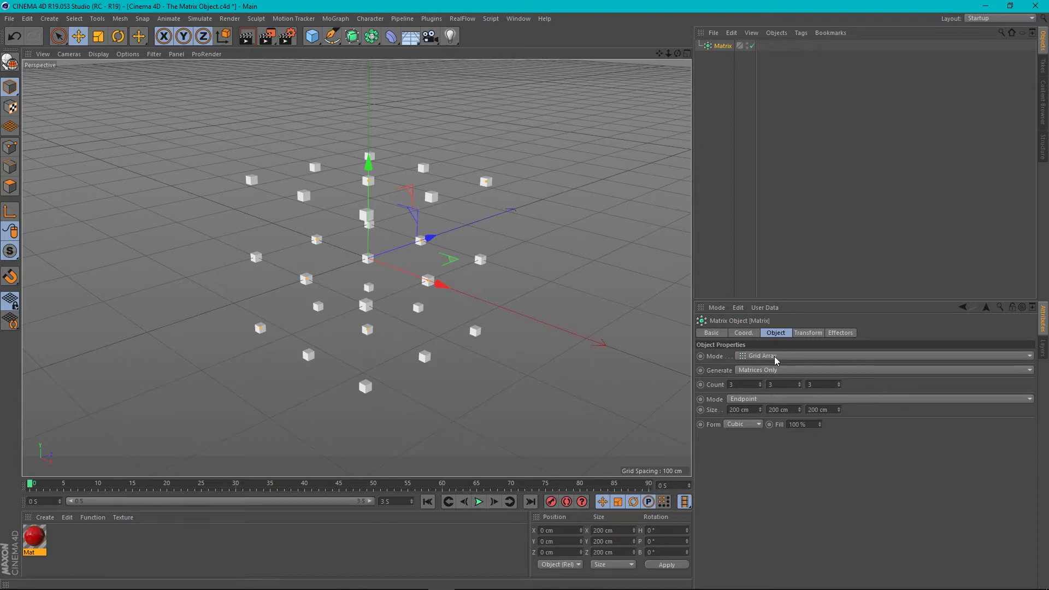
left_click(796, 235)
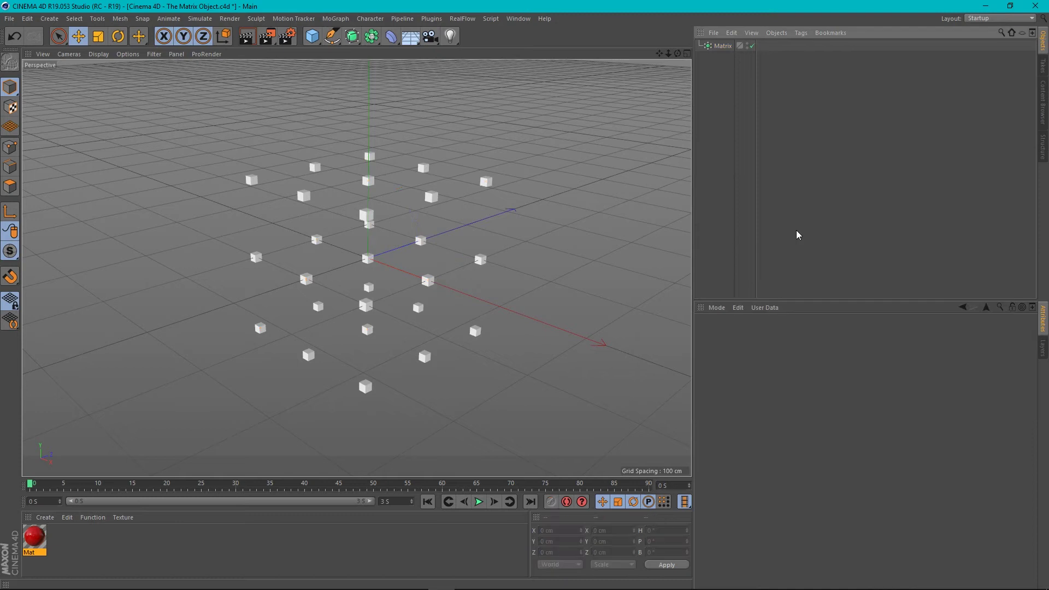
left_click(715, 45)
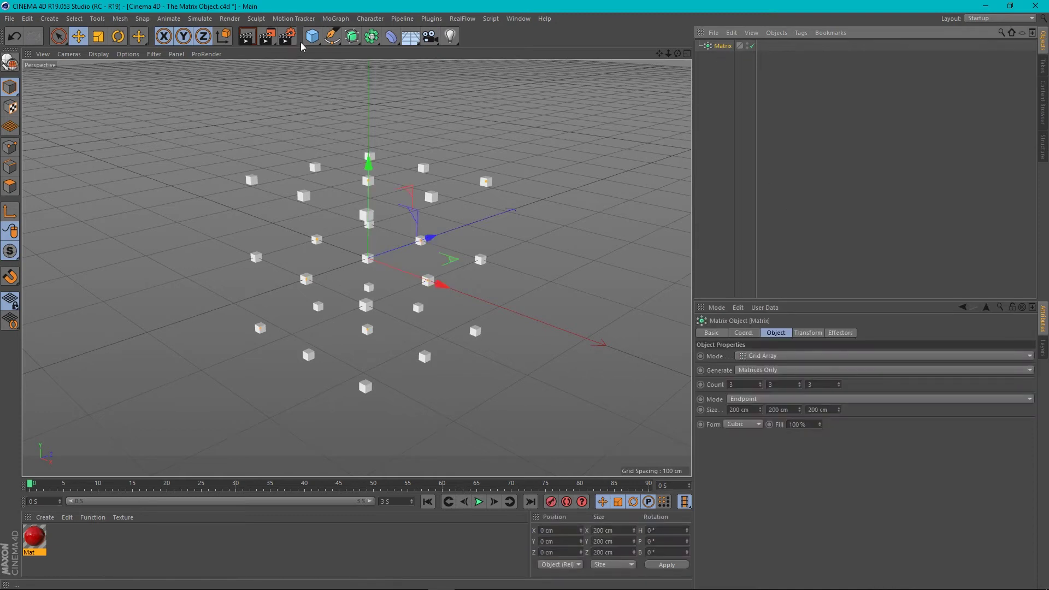
Add a Cube and set its X, Y and Z size to 40 cm.
left_click(312, 36)
left_click(413, 48)
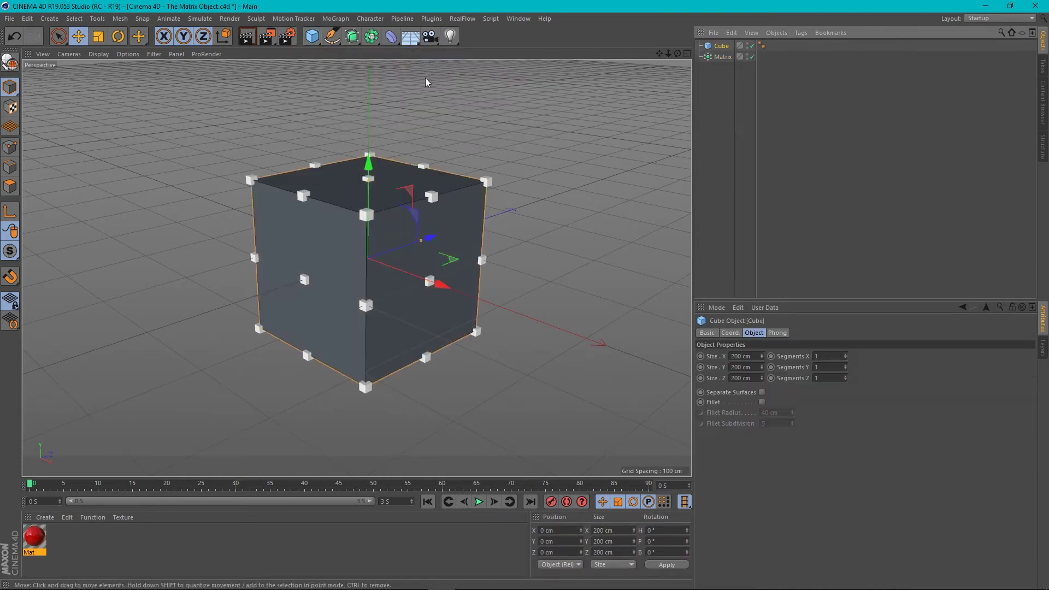
left_click(756, 355)
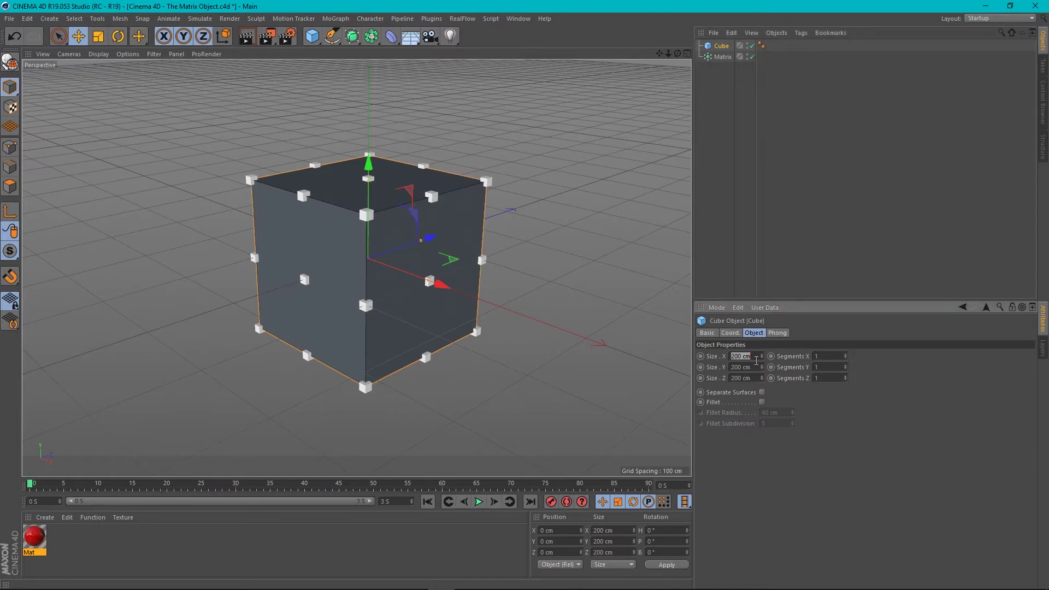
type("40")
key("Tab")
type("40")
key("Tab")
type("40")
key("Tab")
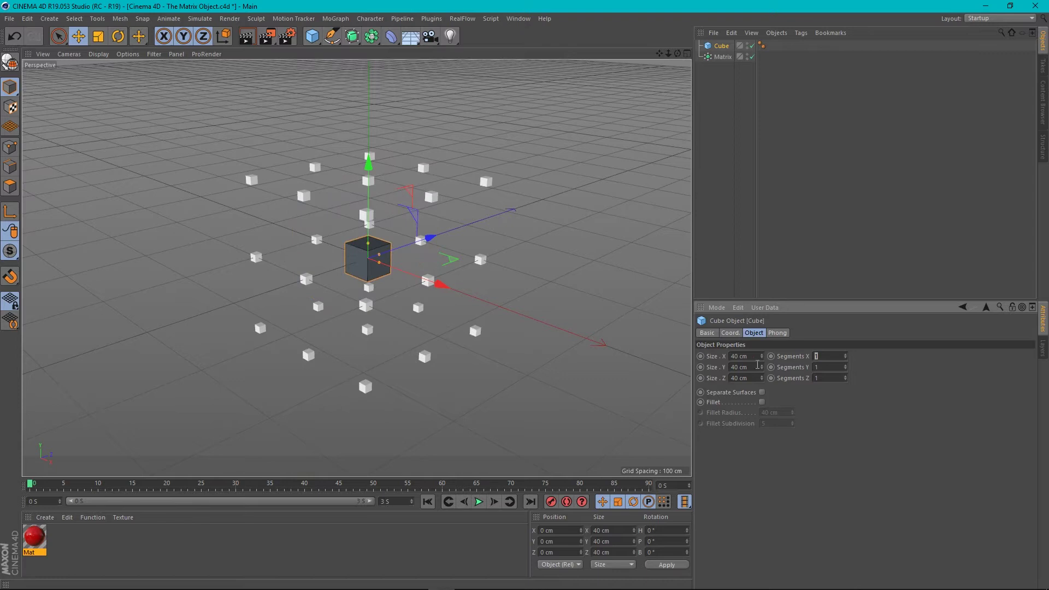
Enable the cube's fillet with a 2 cm radius and subdivision 3.
left_click(762, 402)
left_click_drag(794, 414, 794, 431)
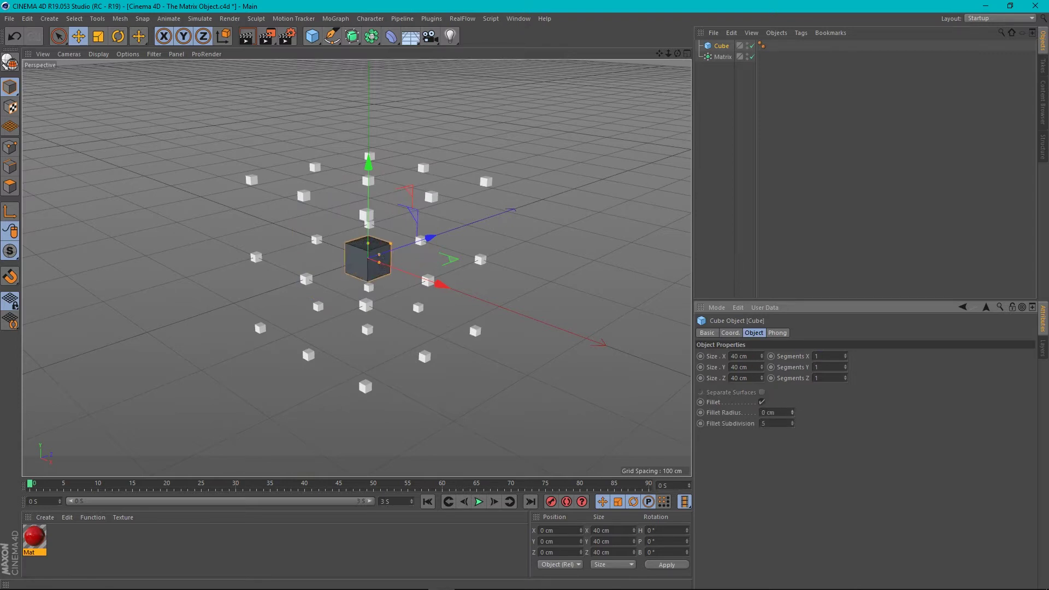
left_click(793, 411)
left_click(792, 411)
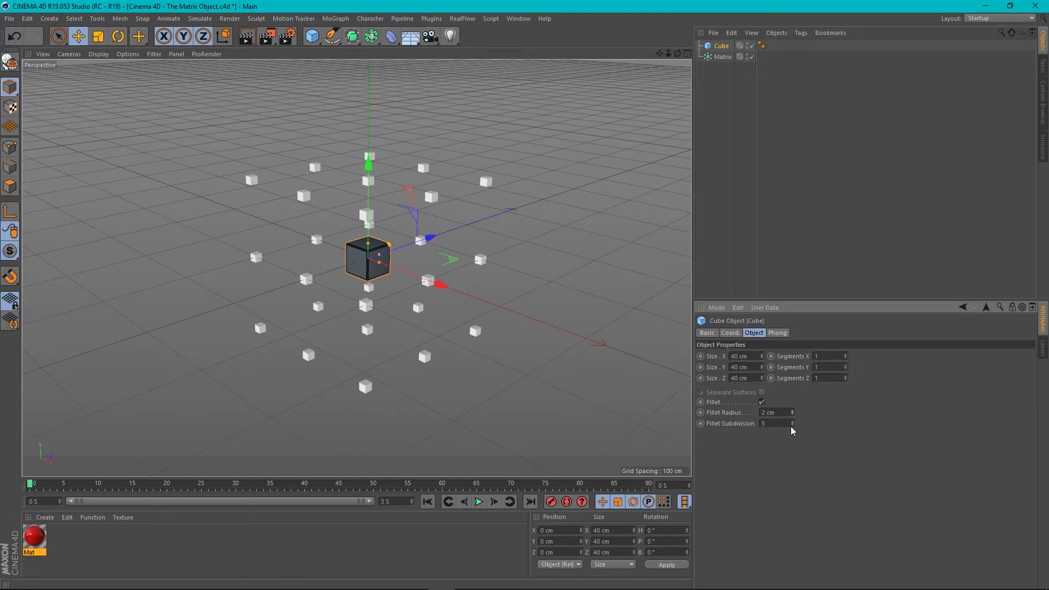
left_click(792, 426)
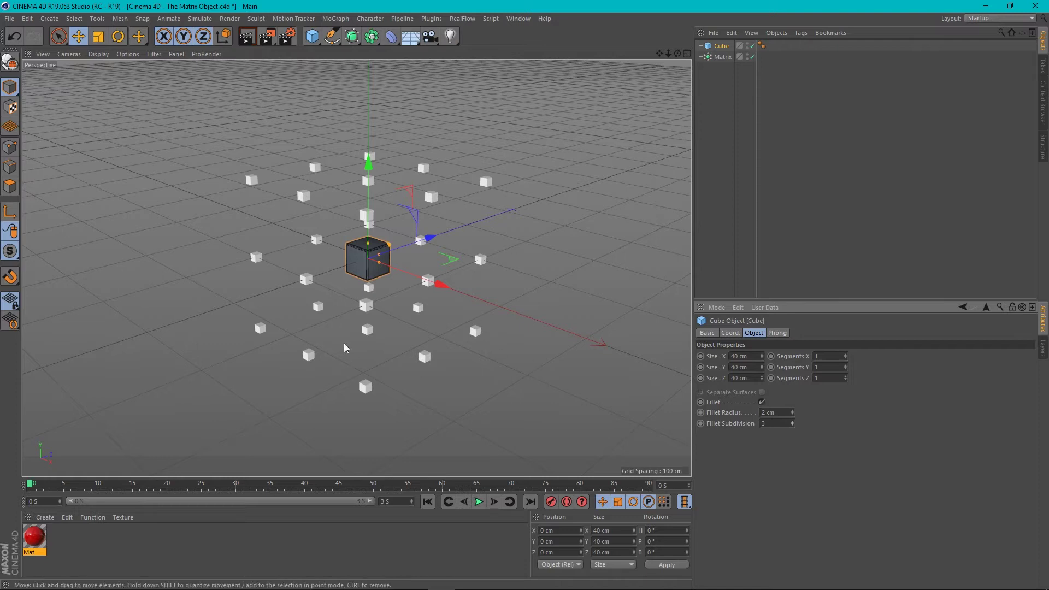
Set the cube's X, Y and Z segments to 5.
left_click(845, 354)
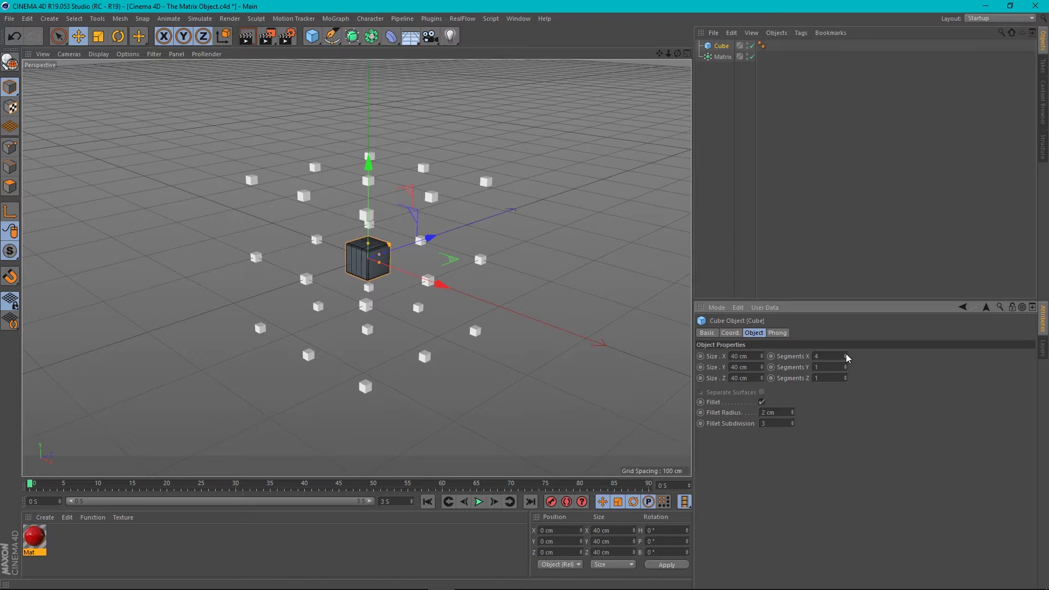
left_click(846, 355)
left_click(846, 365)
left_click(846, 376)
Apply the red Mat material to the cube and parent it under the Matrix.
left_click_drag(481, 384, 721, 47)
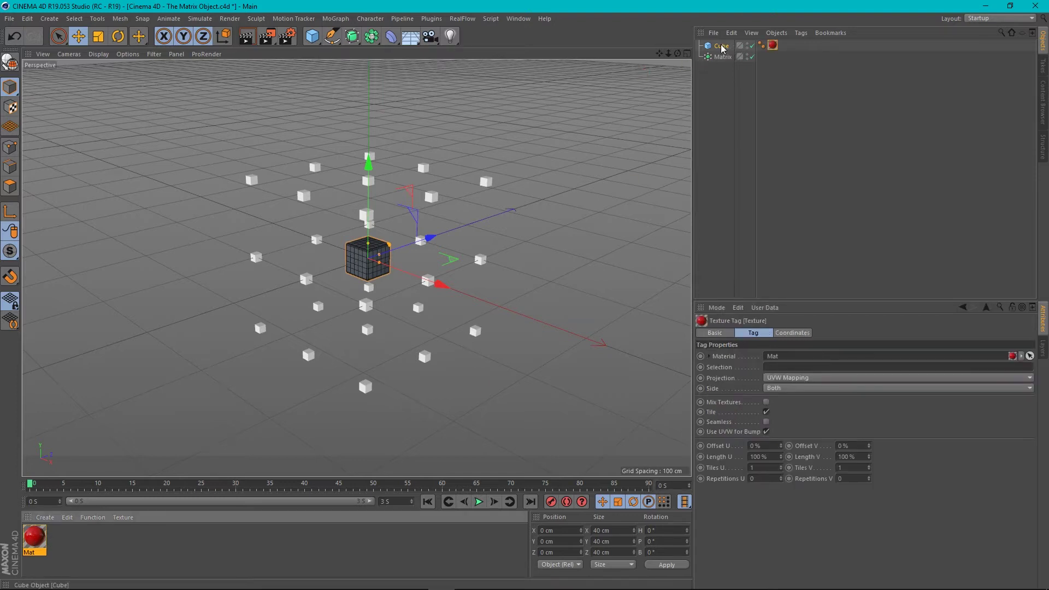
left_click(727, 109)
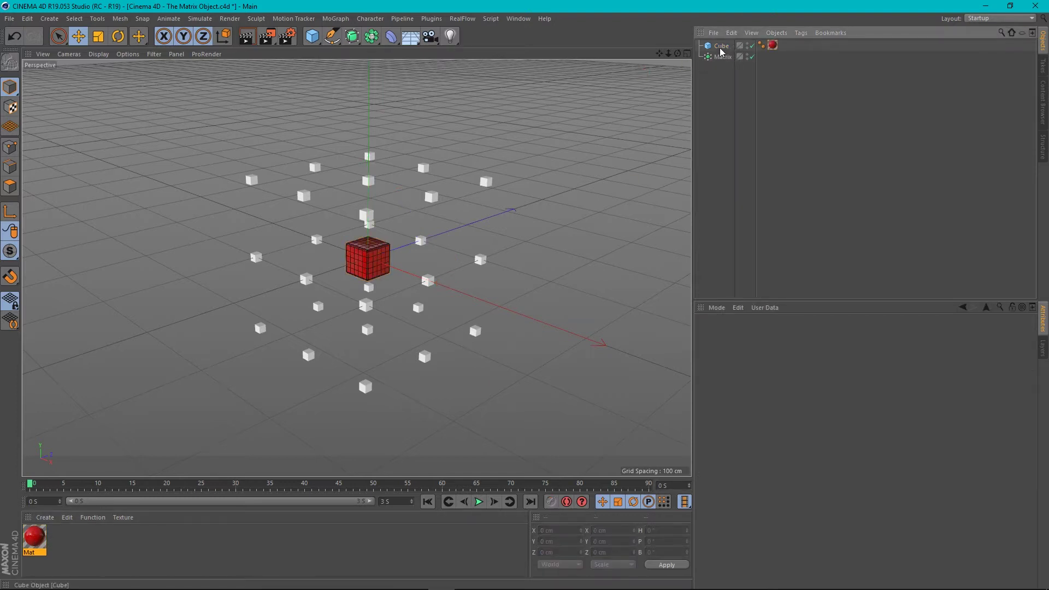
left_click_drag(724, 59, 725, 61)
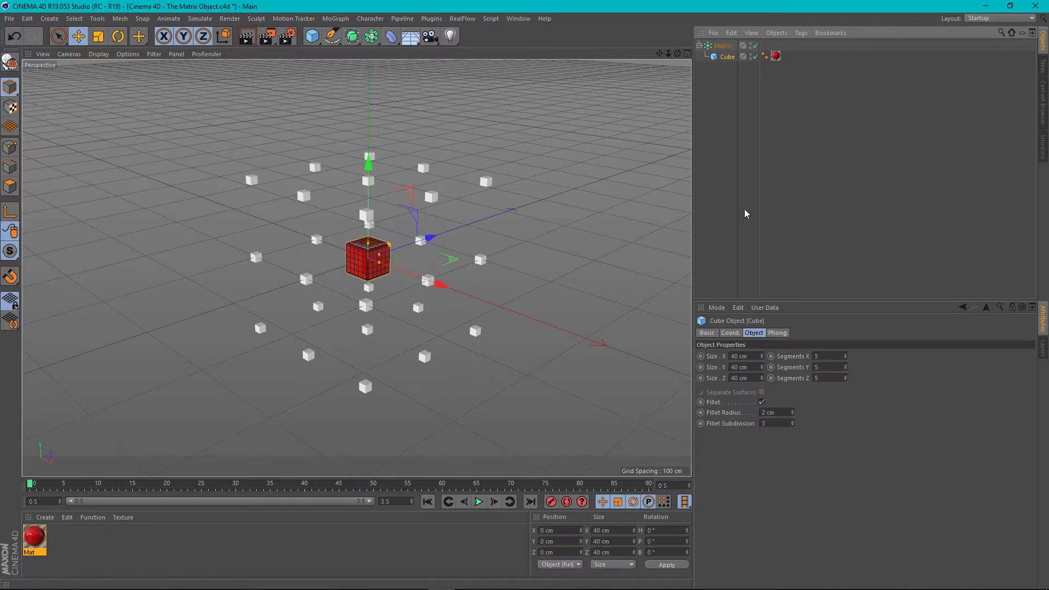
left_click(722, 45)
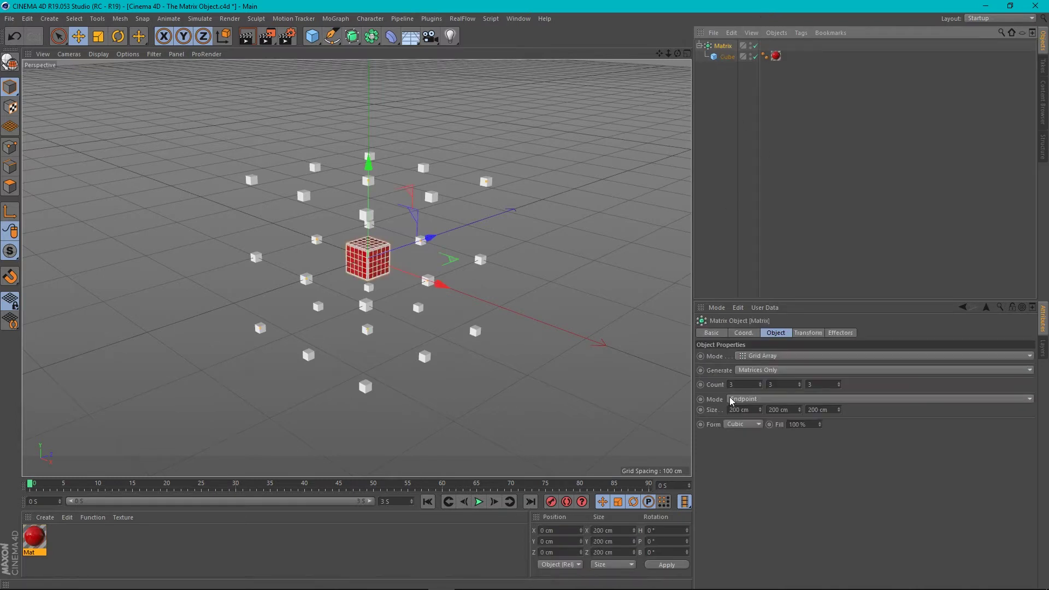
Test widening the Matrix Size X, undo it, and return the cube to the top level.
left_click_drag(760, 409, 760, 365)
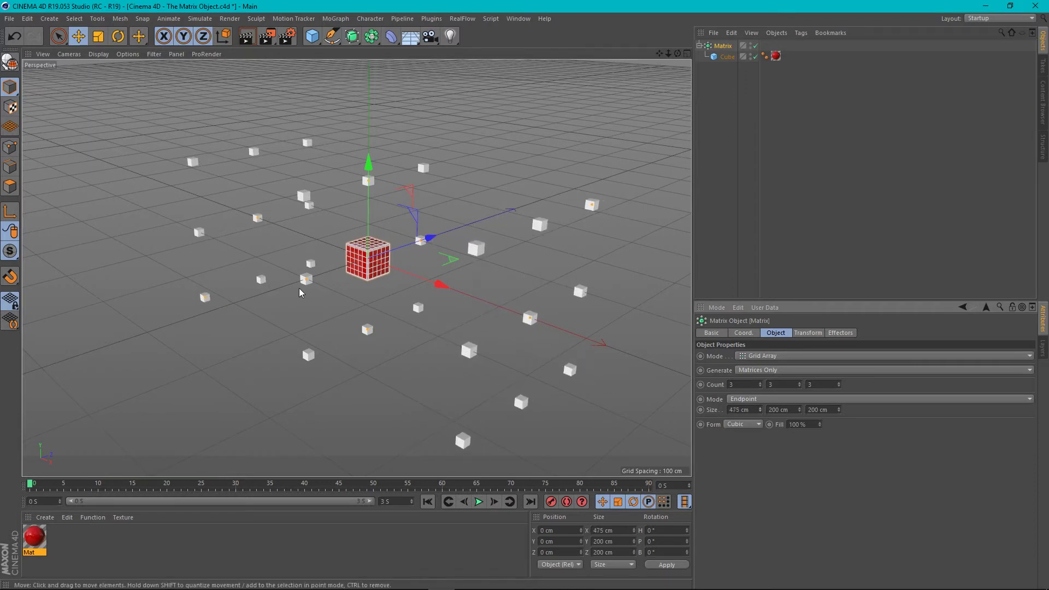
key("ctrl+z")
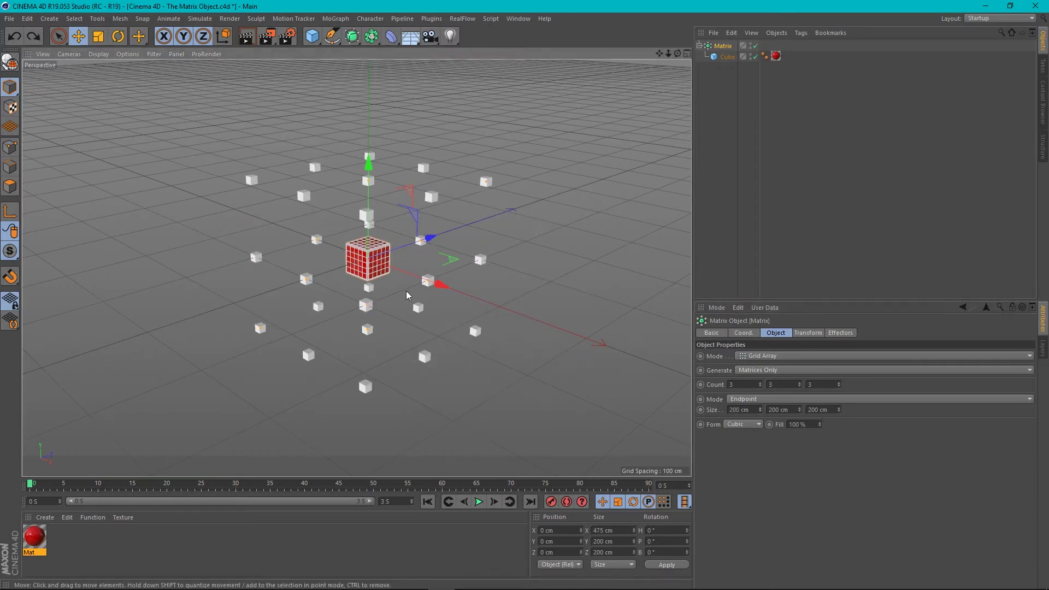
left_click_drag(726, 57, 728, 90)
left_click(721, 46)
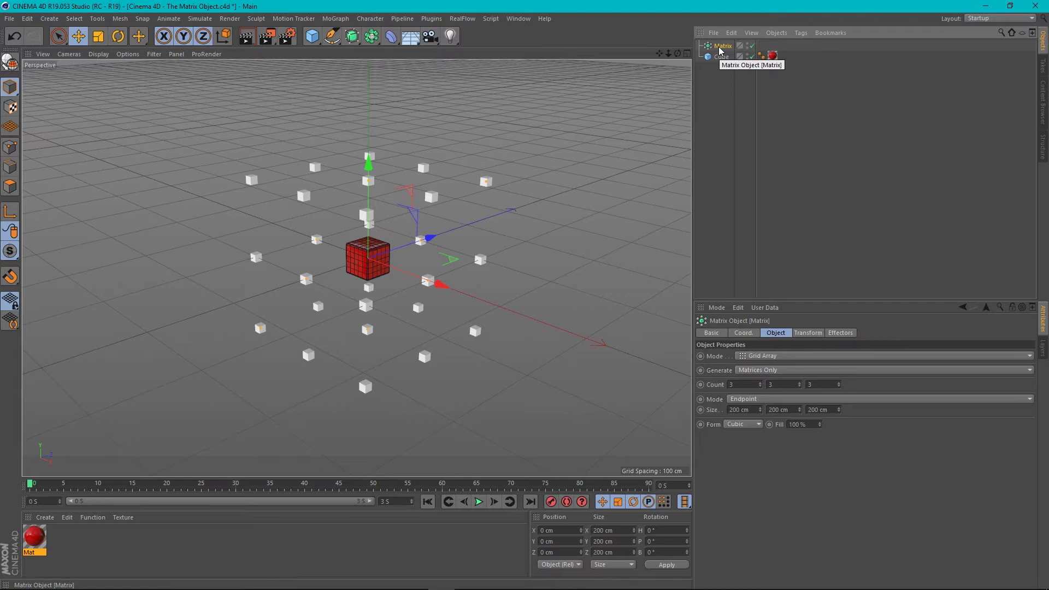
key("Delete")
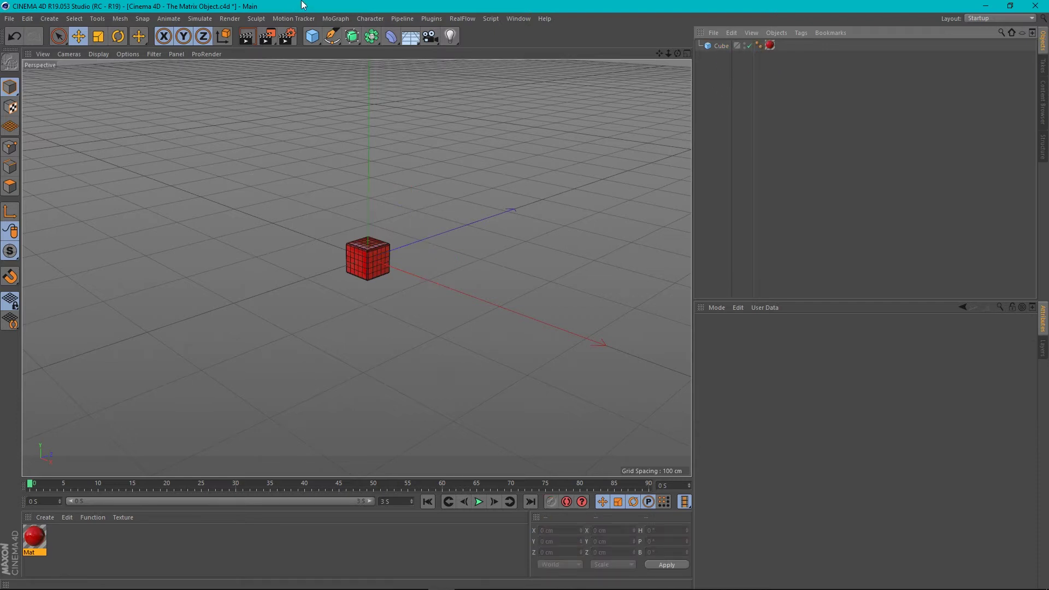
left_click(331, 19)
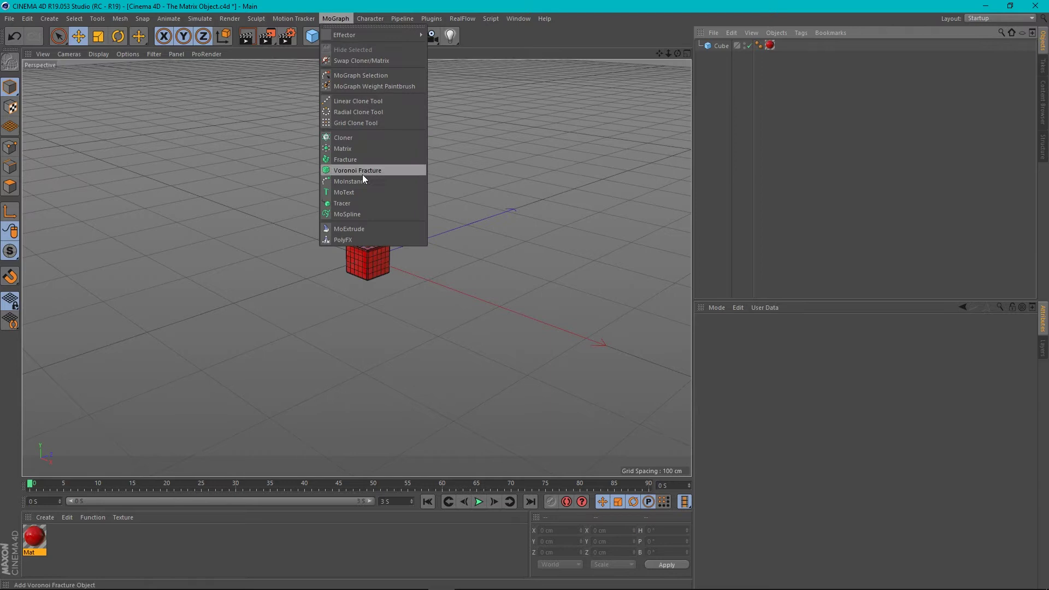
left_click(356, 136)
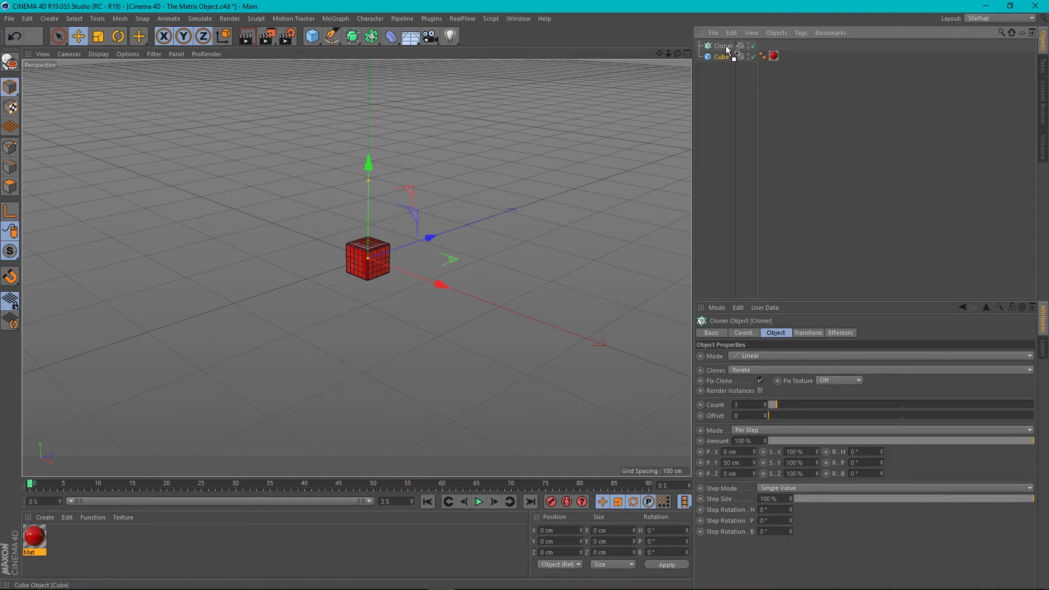
left_click_drag(726, 45, 726, 47)
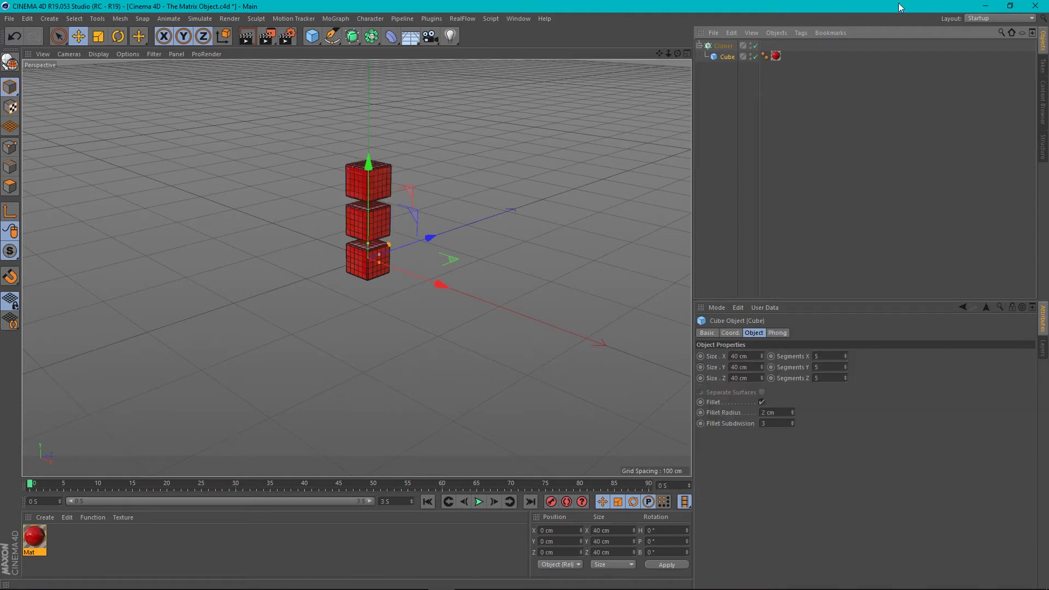
left_click(724, 46)
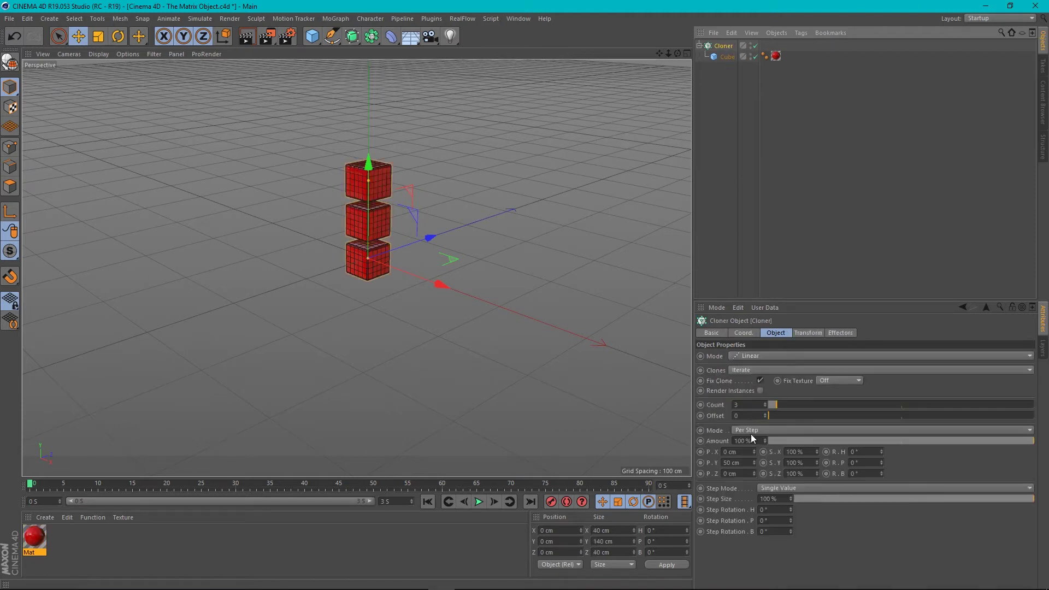
left_click(758, 356)
left_click(756, 400)
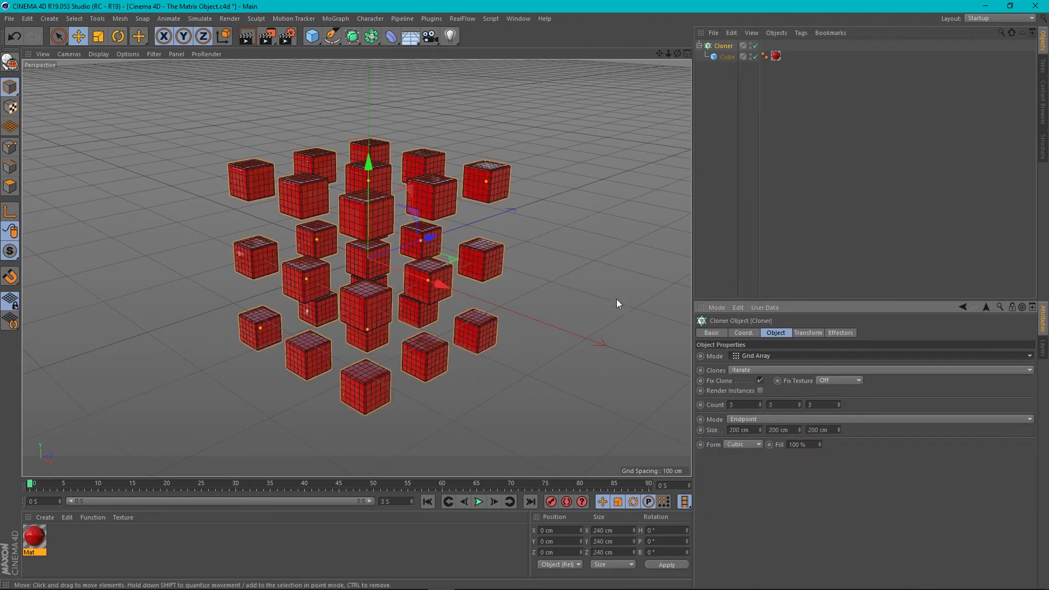
left_click(731, 207)
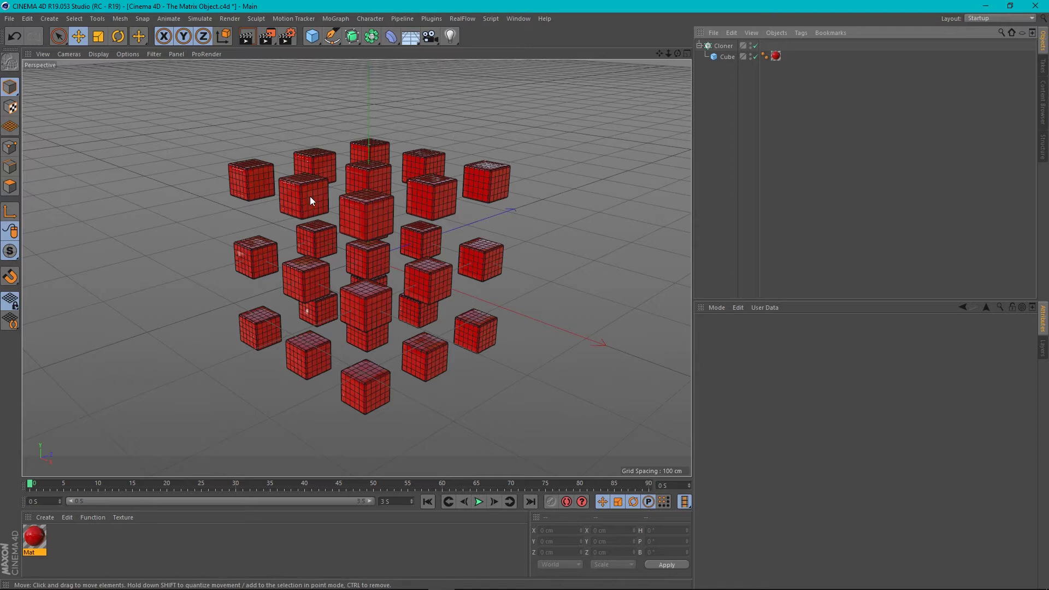
Add a Bulge deformer, test its Strength under the Cube, undo, and return it to the top level.
left_click(391, 36)
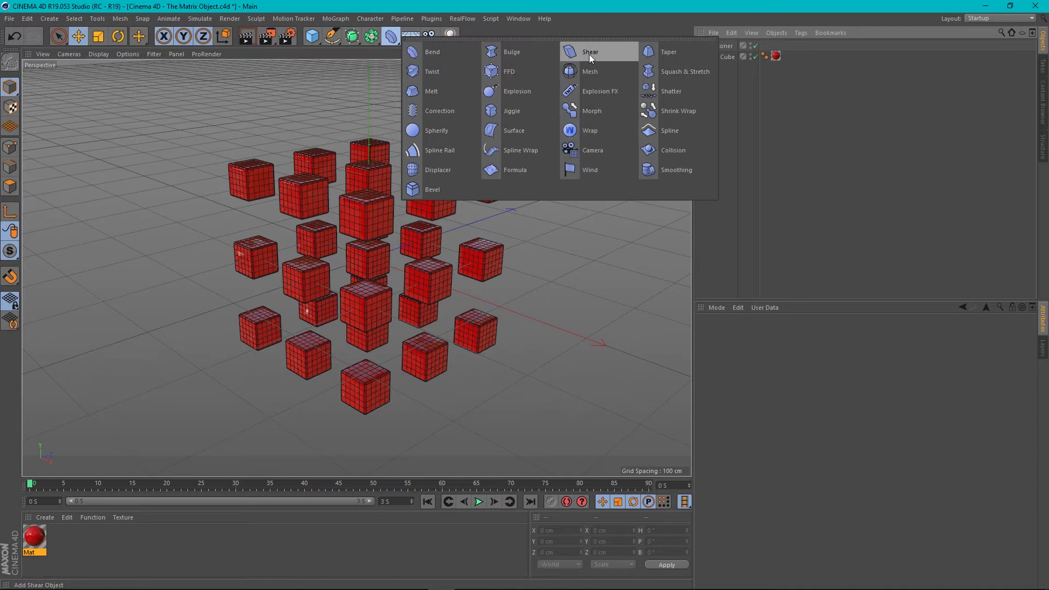
left_click(510, 53)
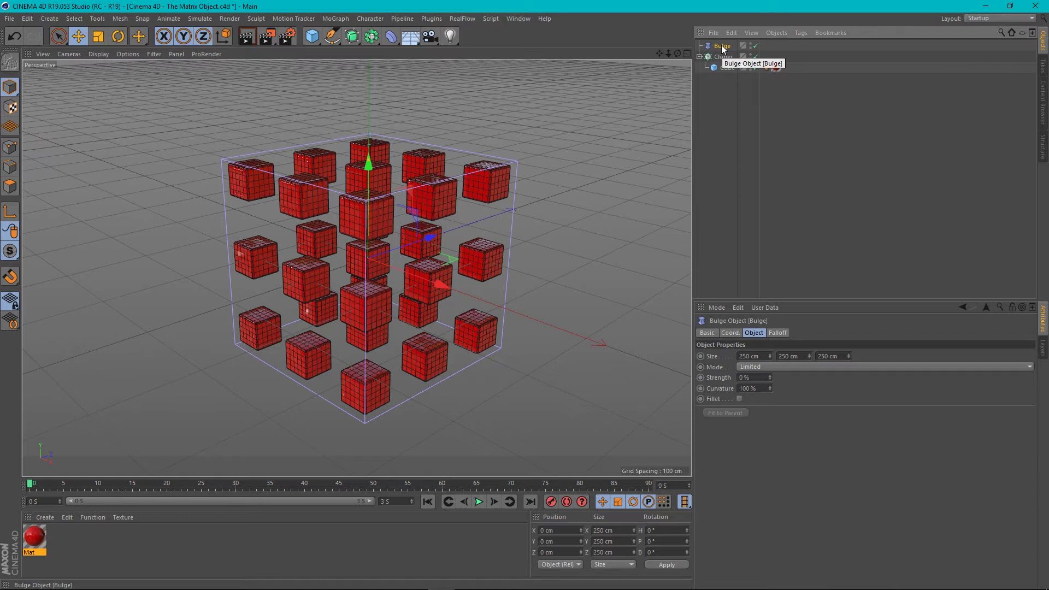
left_click_drag(722, 47, 723, 59)
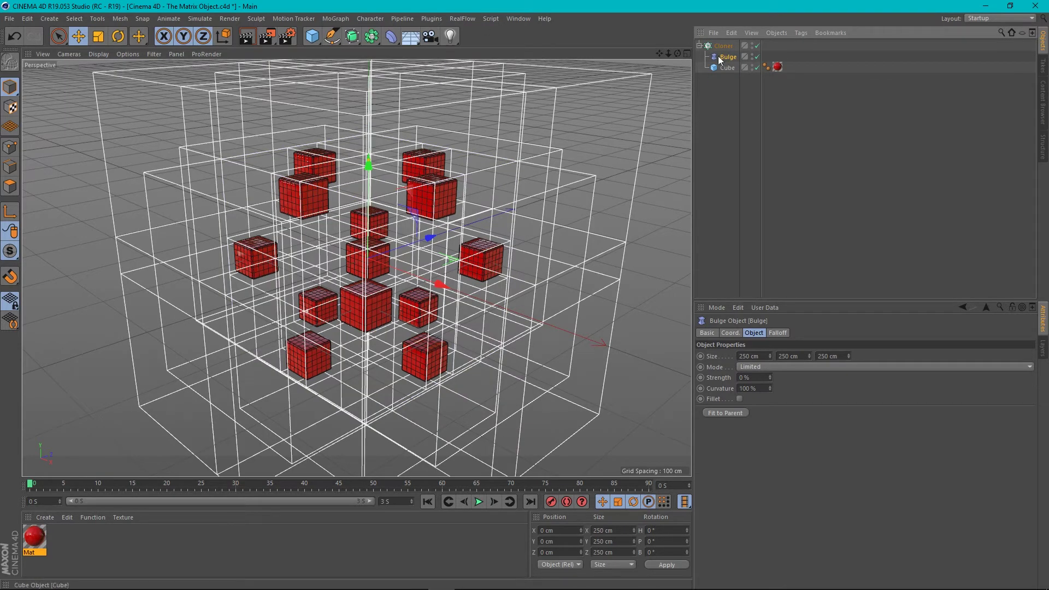
left_click_drag(728, 64, 728, 68)
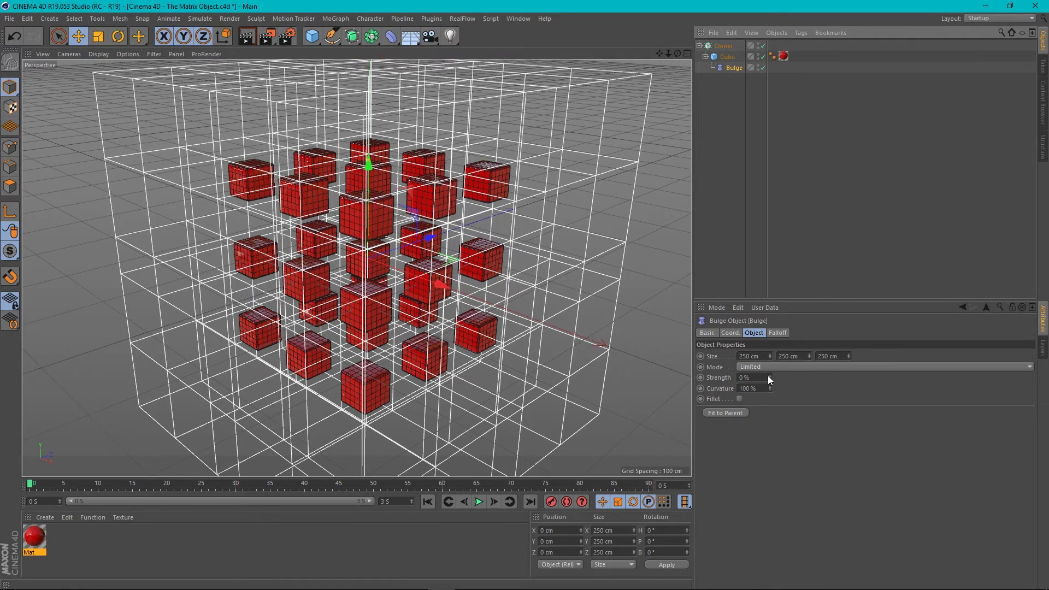
mouse_move(769, 377)
left_mouse_down()
mouse_move(771, 362)
mouse_move(772, 380)
left_mouse_up()
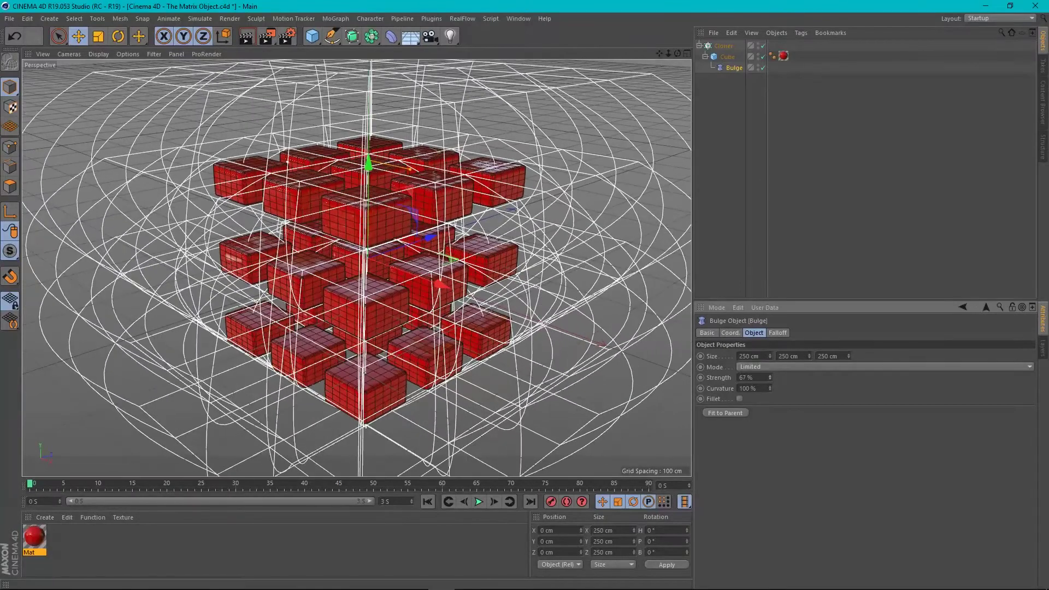
key("ctrl+z")
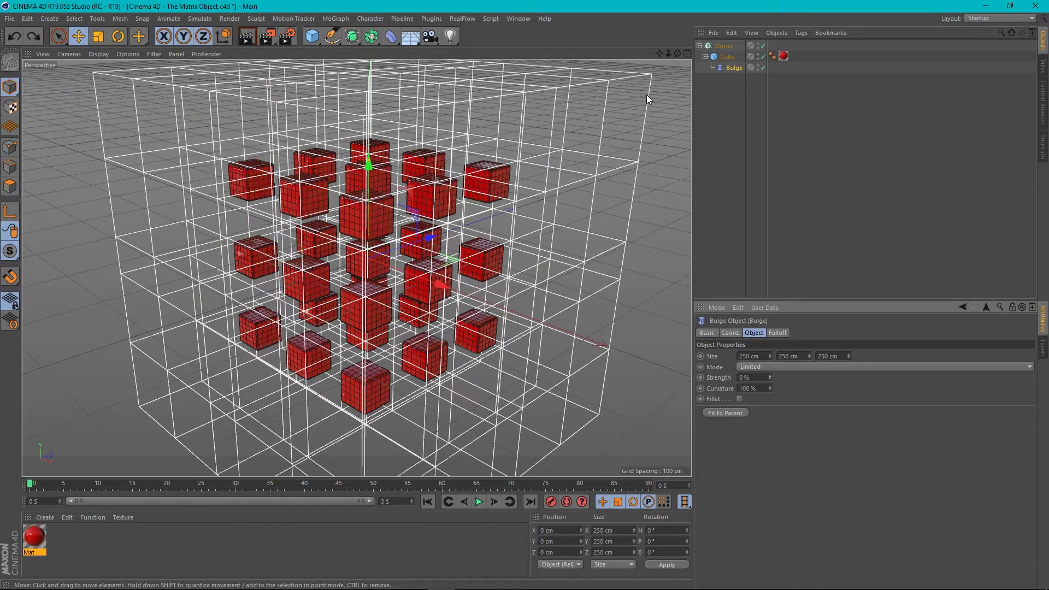
left_click_drag(732, 68, 728, 106)
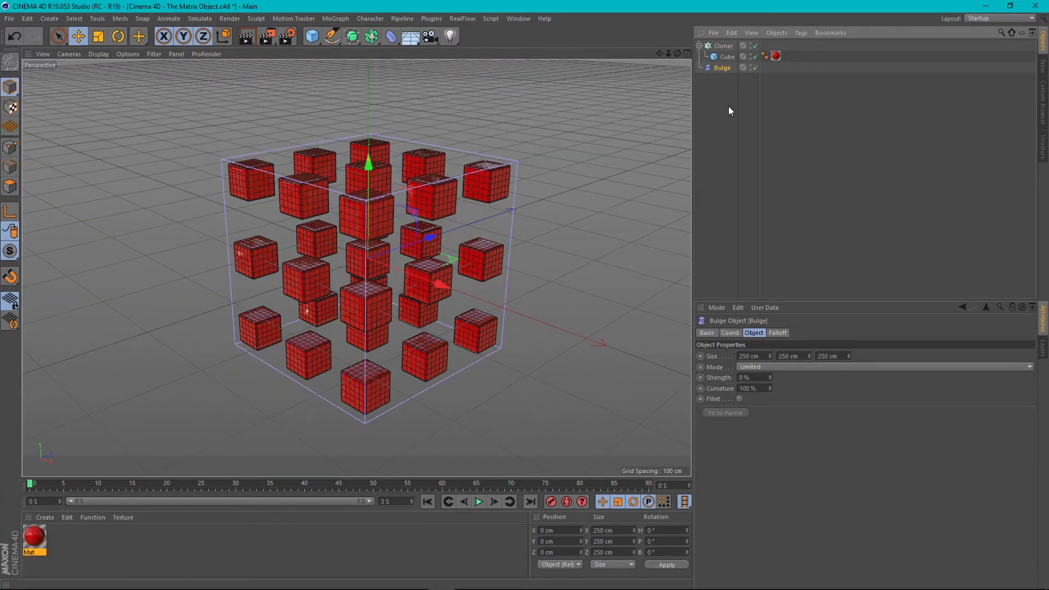
Group the Cloner and Bulge under a new Null with Alt+G.
left_click(720, 47, "ctrl")
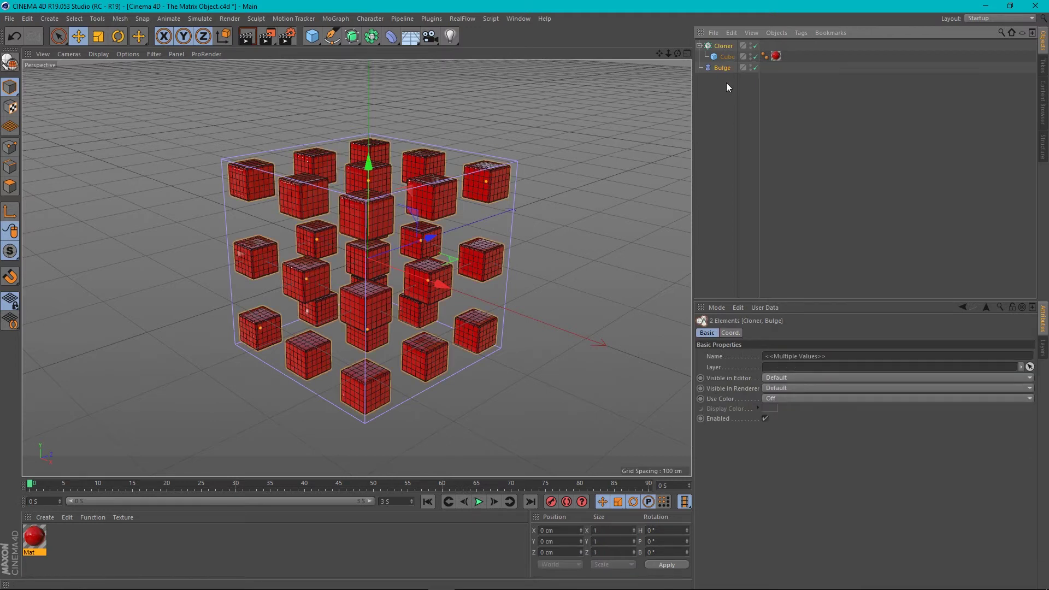
key("alt+g")
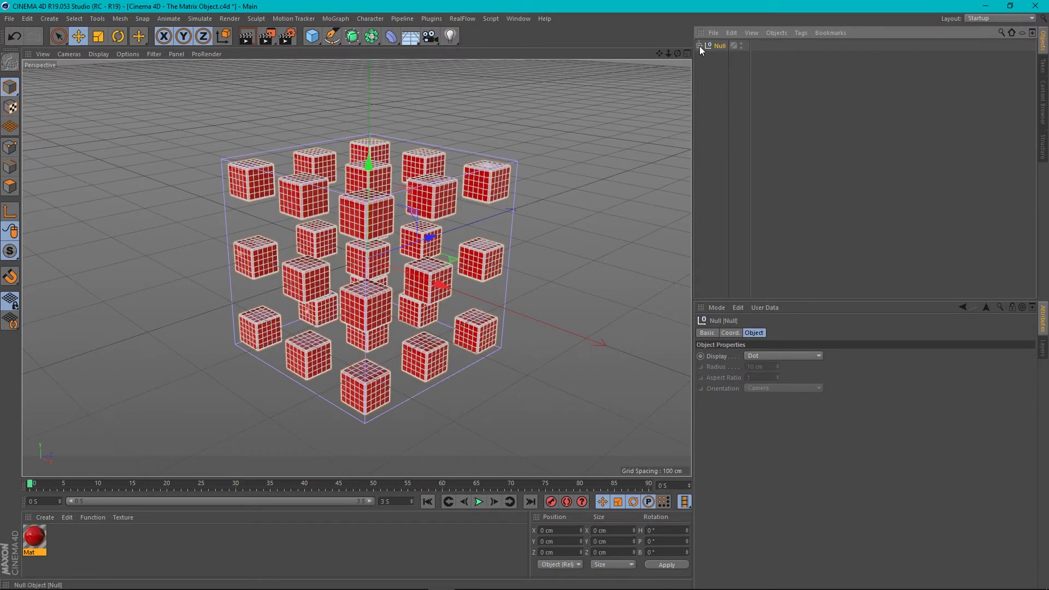
left_click(699, 46)
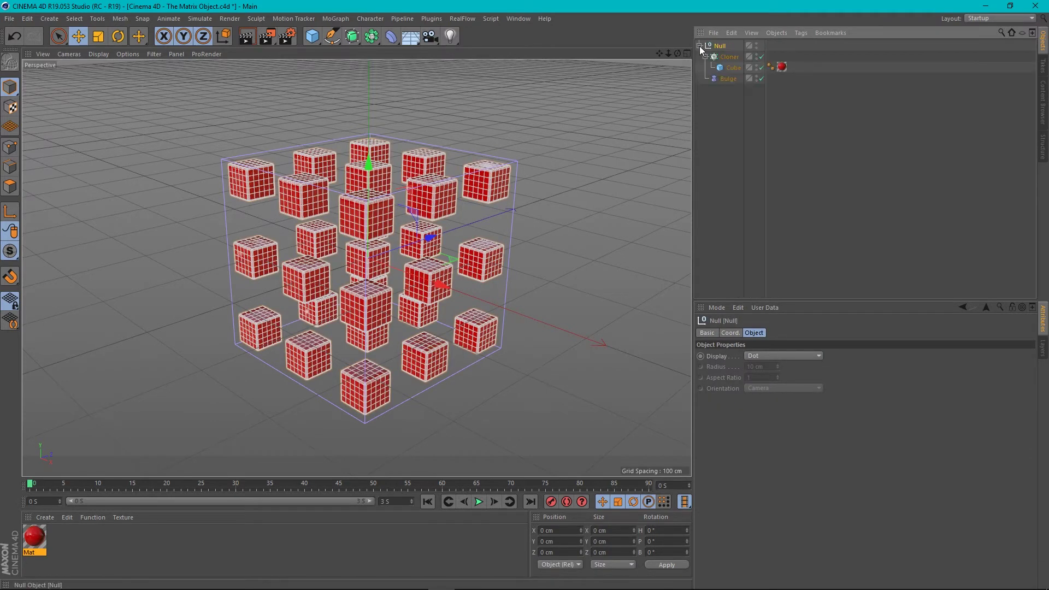
Set the Bulge Strength to 47% and orbit around the bulging cube grid.
left_click(725, 80)
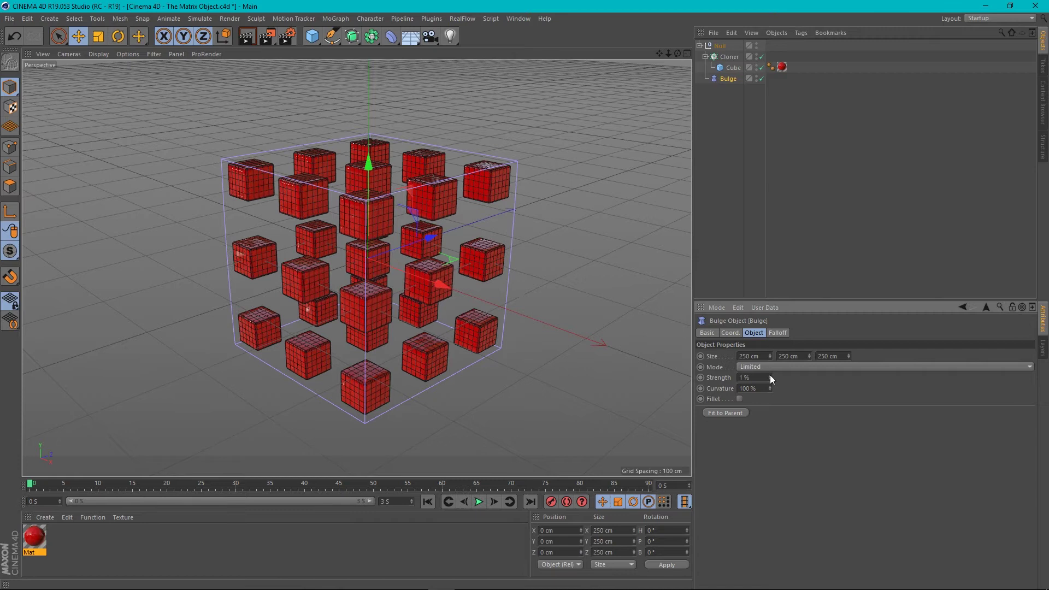
left_click_drag(769, 377, 797, 373)
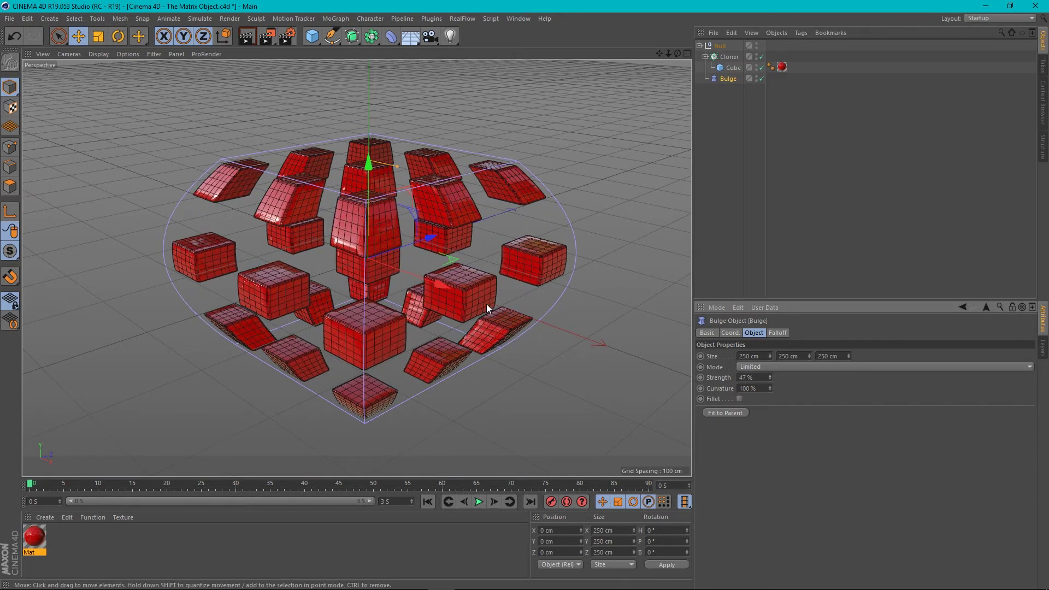
left_click_drag(486, 303, 405, 244, "alt")
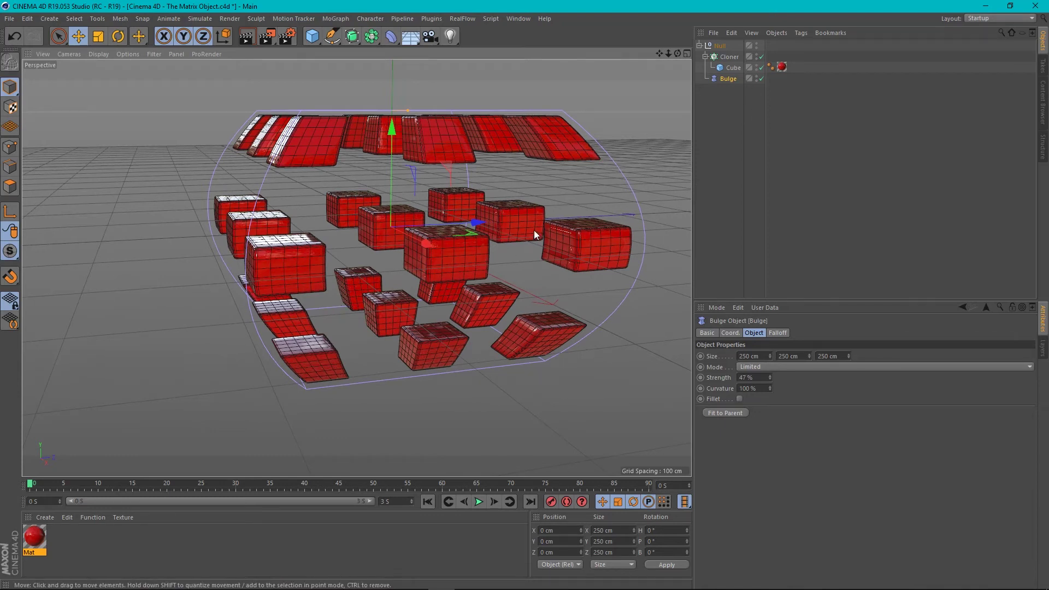
left_click_drag(335, 278, 442, 177, "alt")
scroll(268, 263, "up", 5)
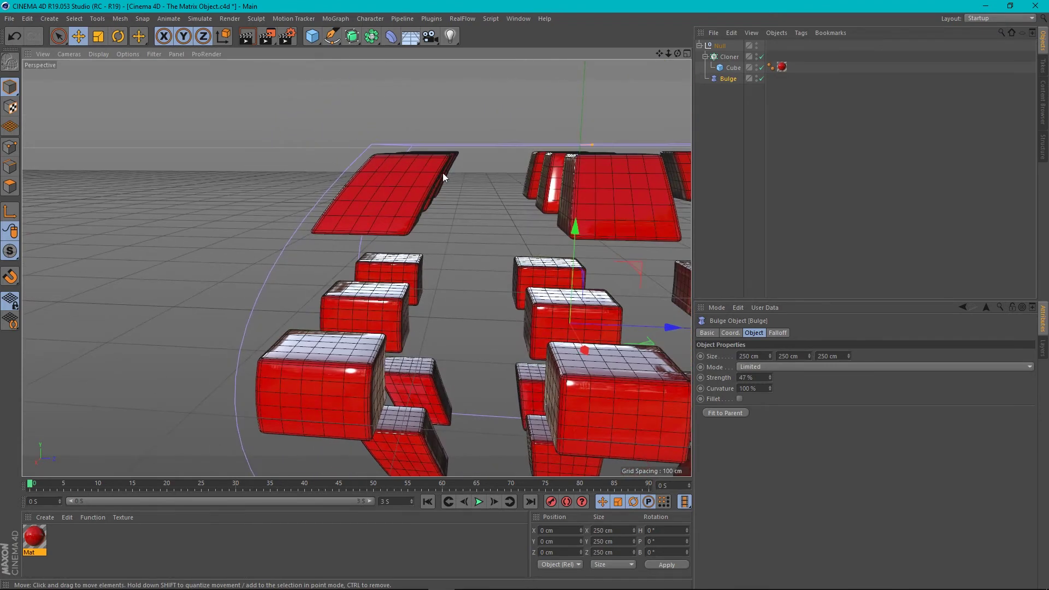
left_click_drag(268, 335, 509, 166, "alt")
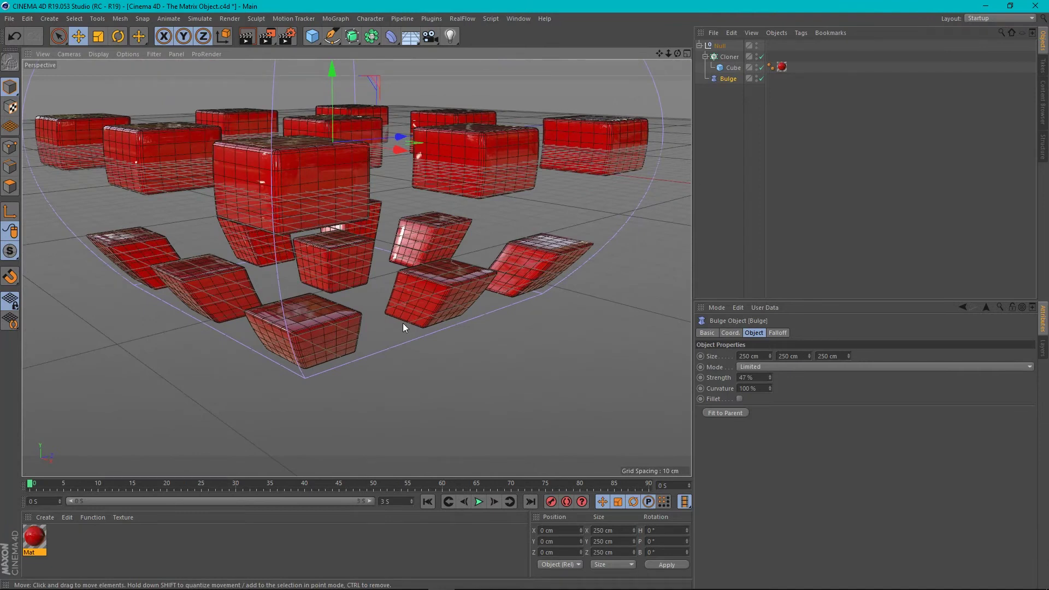
left_click_drag(355, 97, 438, 210, "alt")
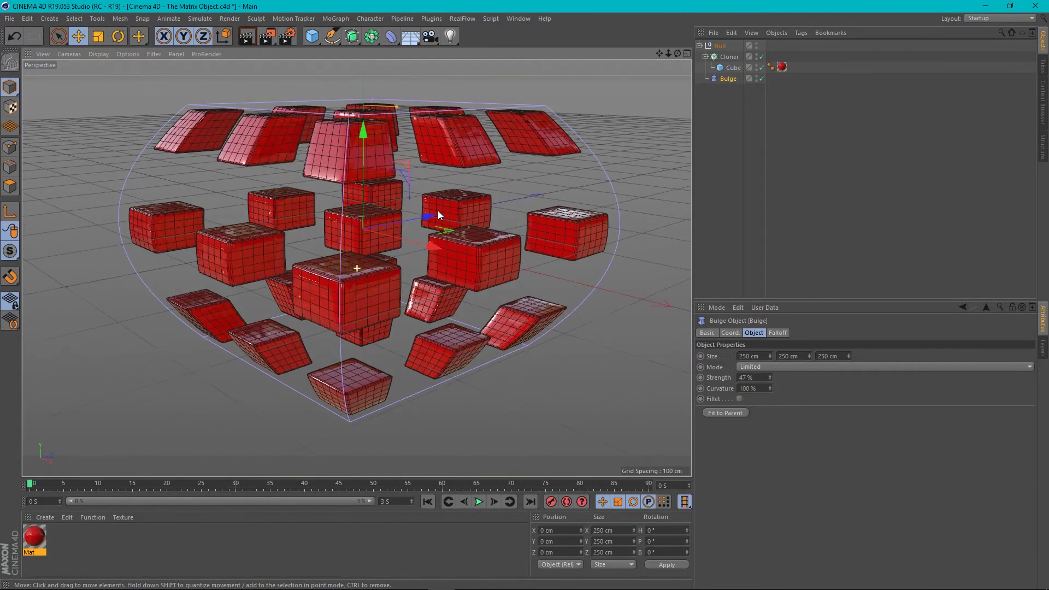
left_click_drag(466, 145, 466, 151, "alt")
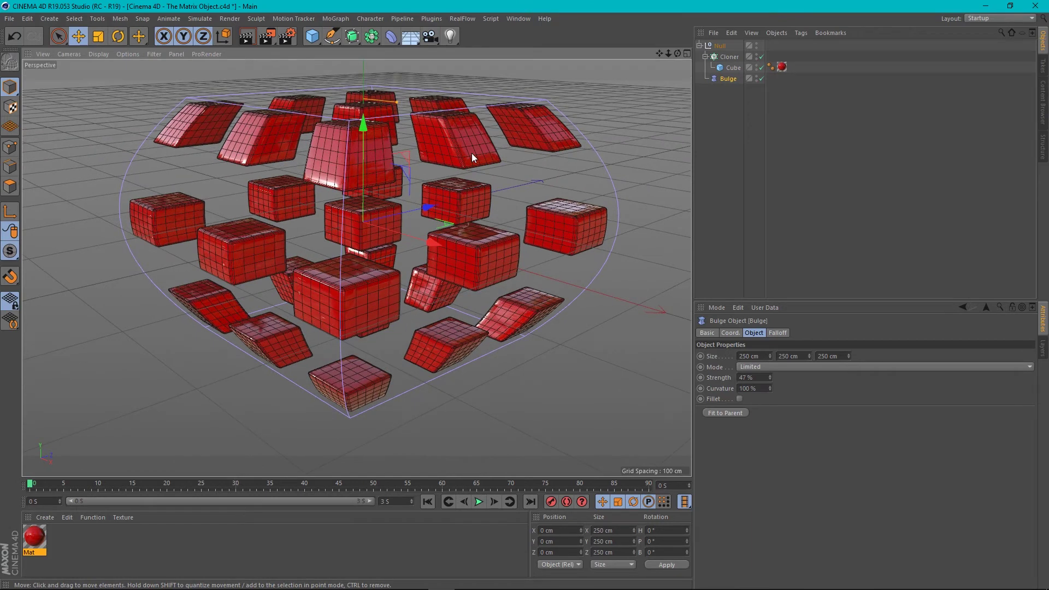
Move the Cloner and Bulge out of the Null, delete the Null, and set Bulge Strength to 0%.
left_click_drag(731, 59, 727, 111)
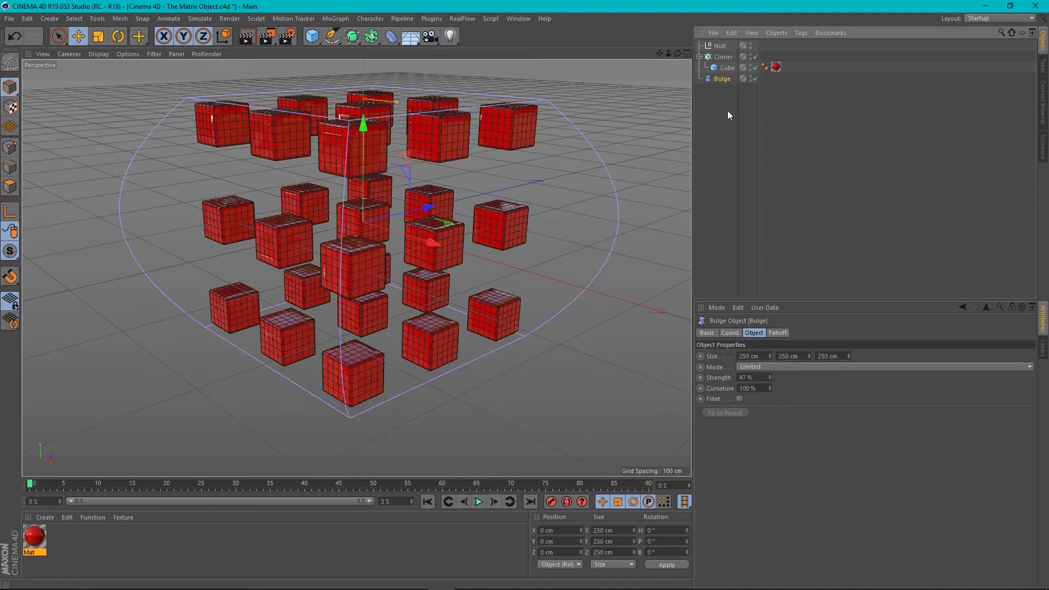
left_click(720, 47)
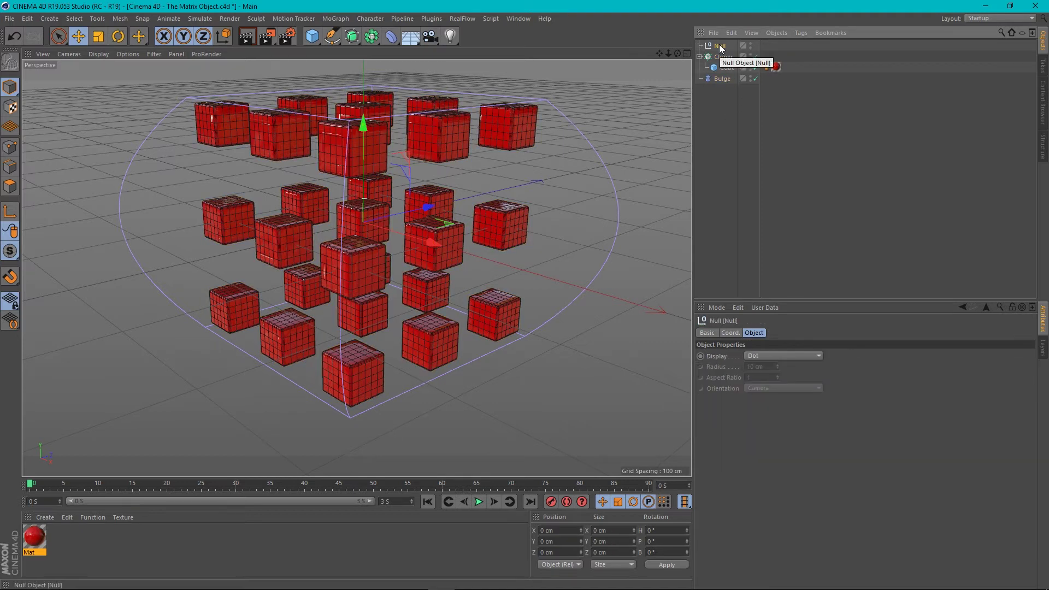
key("Delete")
left_click(730, 70)
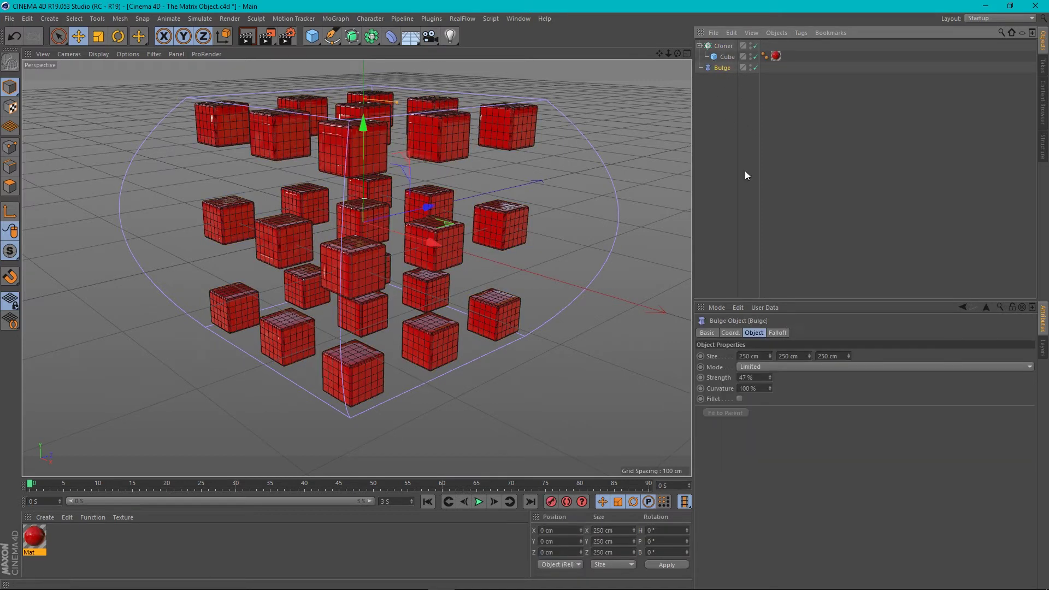
double_click(765, 378)
type("0")
key("Return")
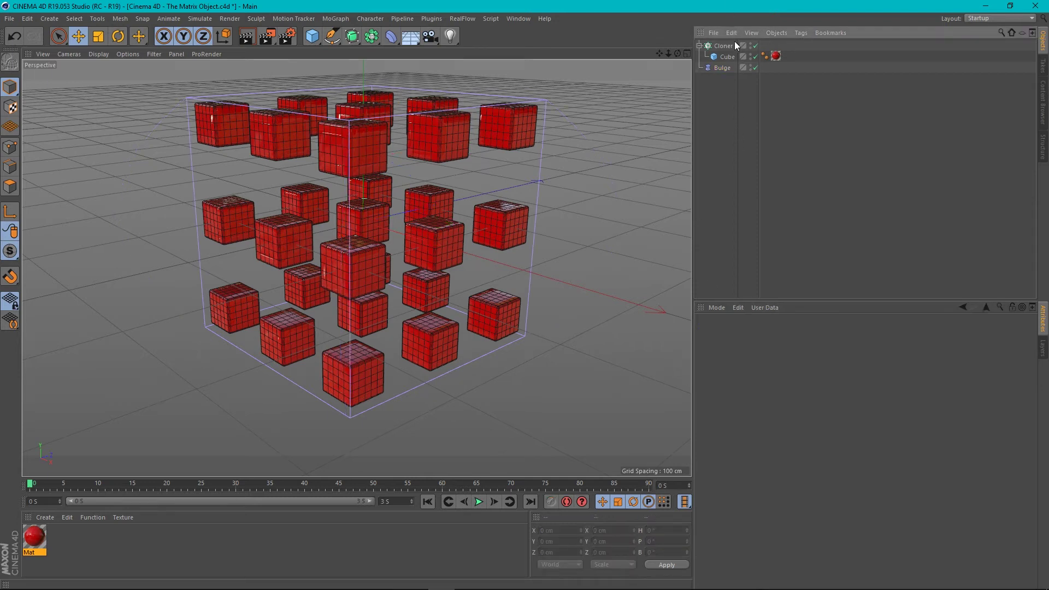
Delete the Bulge deformer and move the Cube out of the Cloner to the top level.
left_click(699, 48)
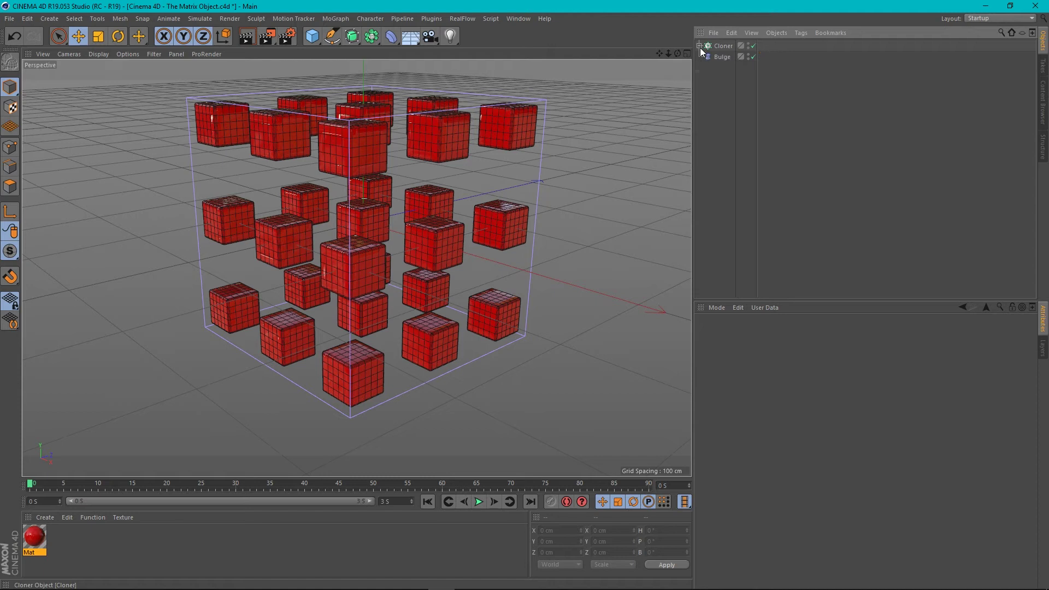
left_click(729, 58)
key("Delete")
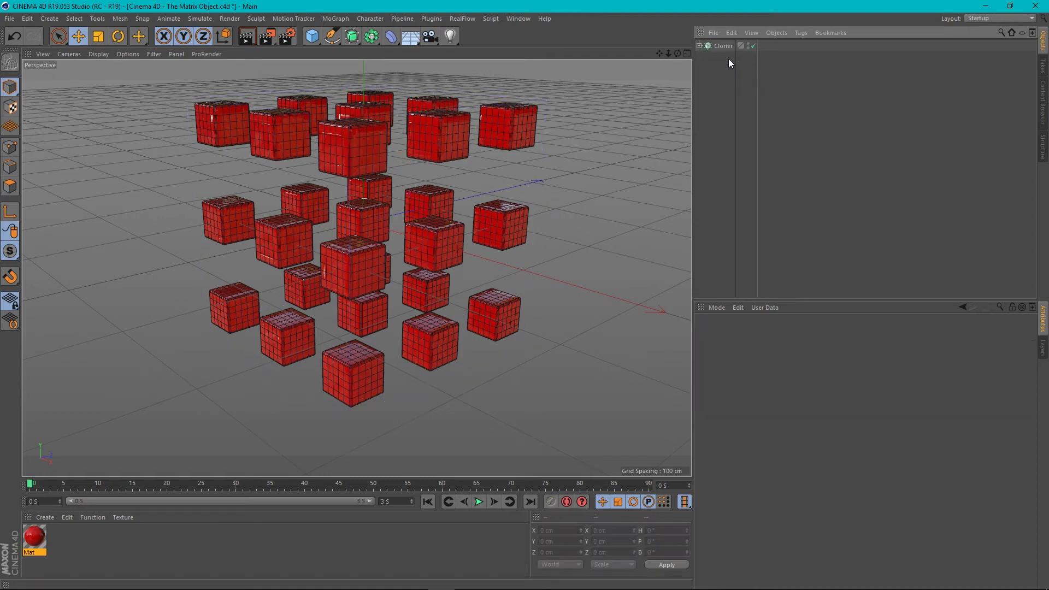
left_click(700, 46)
left_click_drag(716, 87, 711, 91)
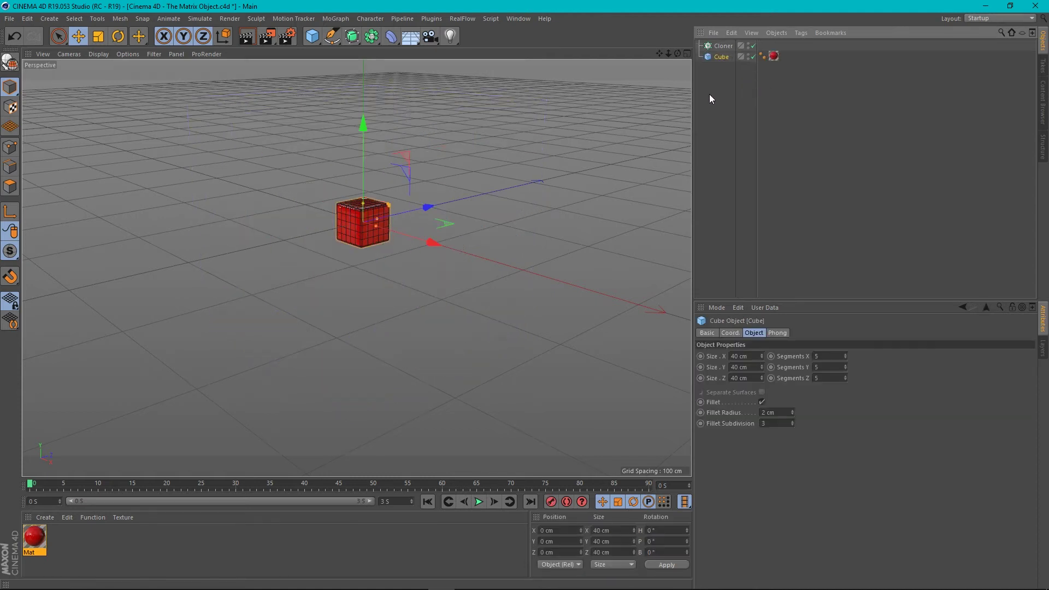
left_click(721, 120)
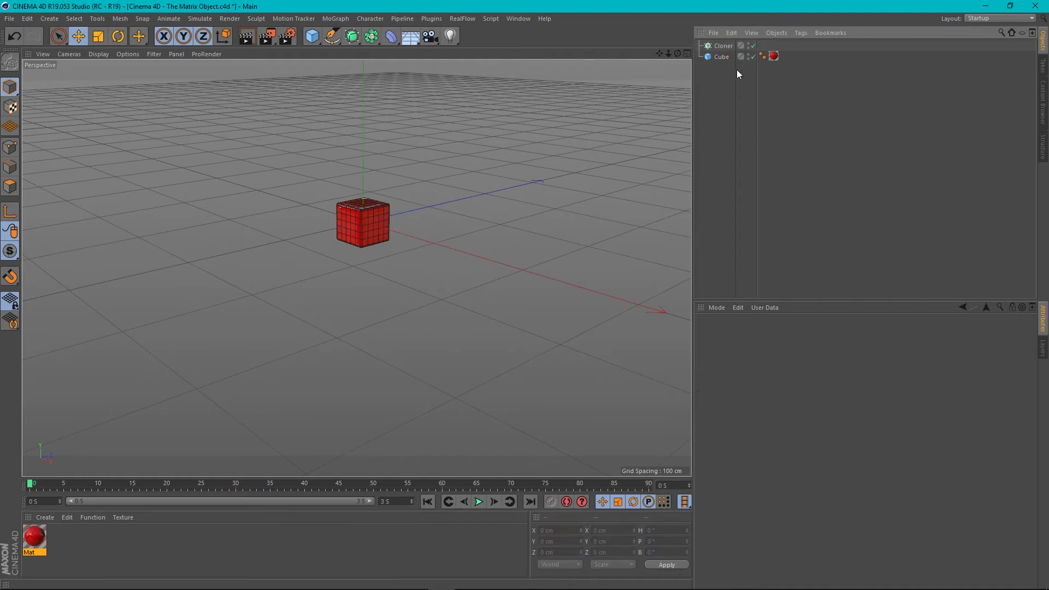
Add a new 3×3×3 Matrix object and drag the red Cube onto the Cloner.
left_click(330, 19)
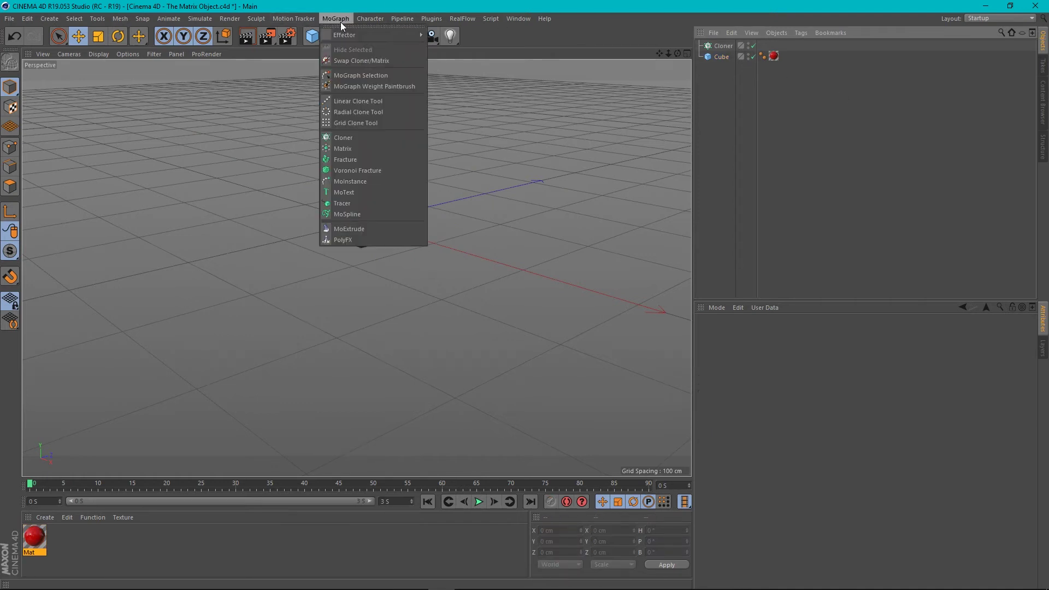
left_click(340, 148)
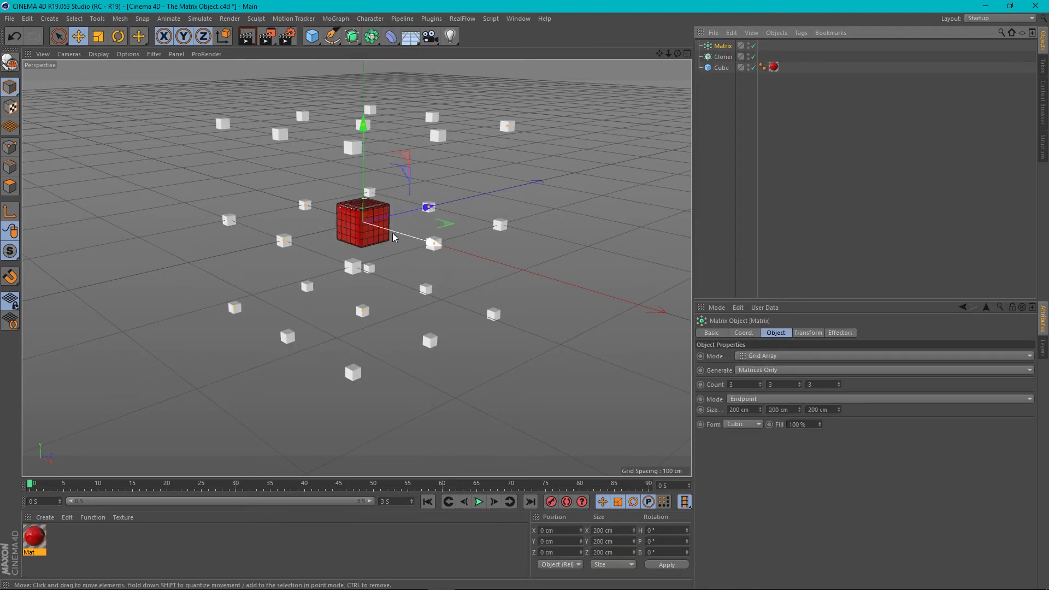
scroll(451, 221, "up", 1)
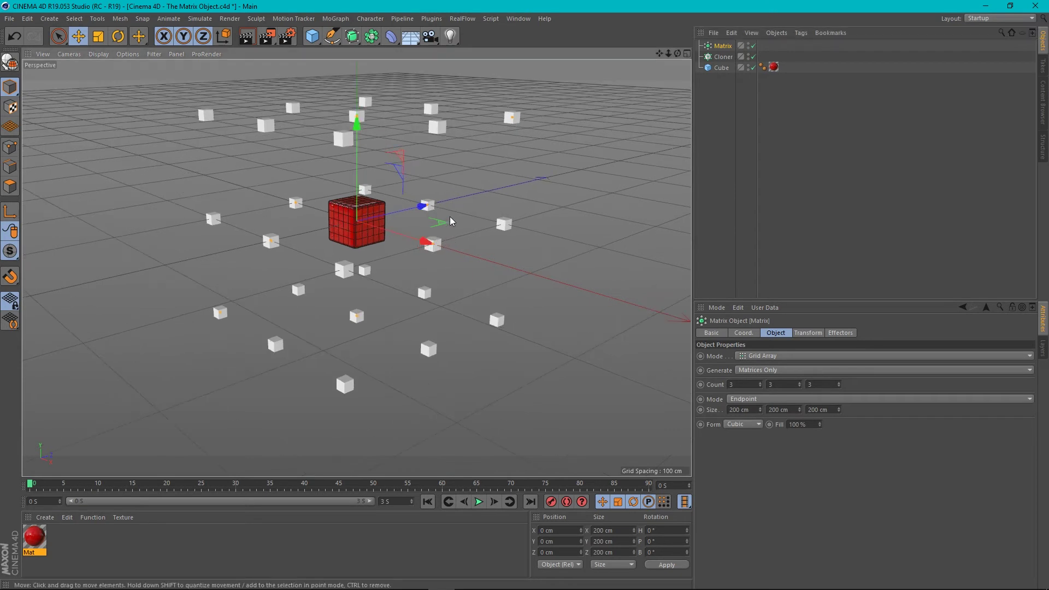
scroll(456, 226, "up", 1)
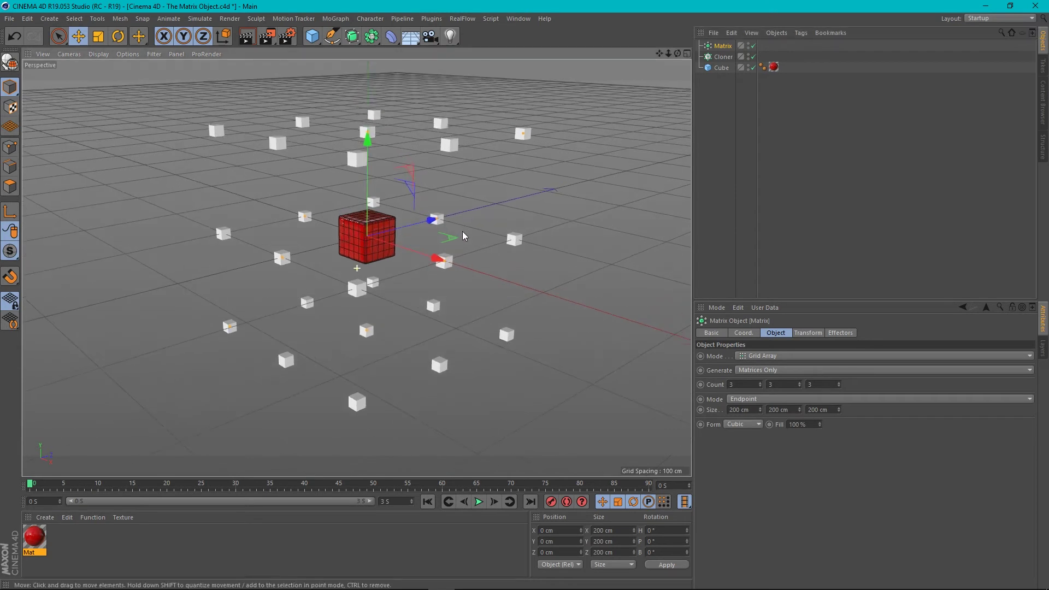
scroll(469, 204, "up", 2)
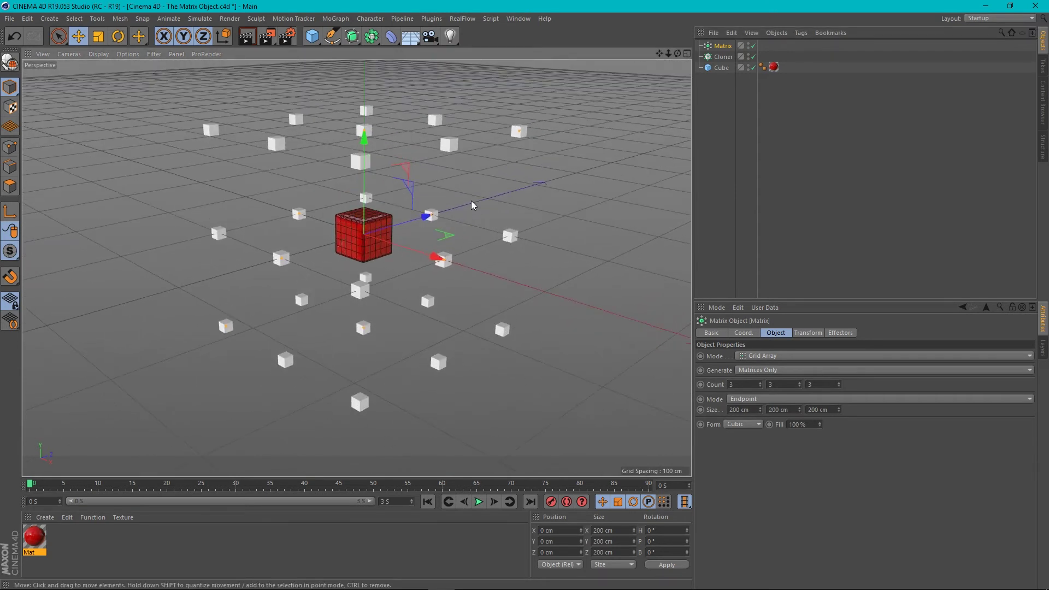
scroll(471, 203, "up", 1)
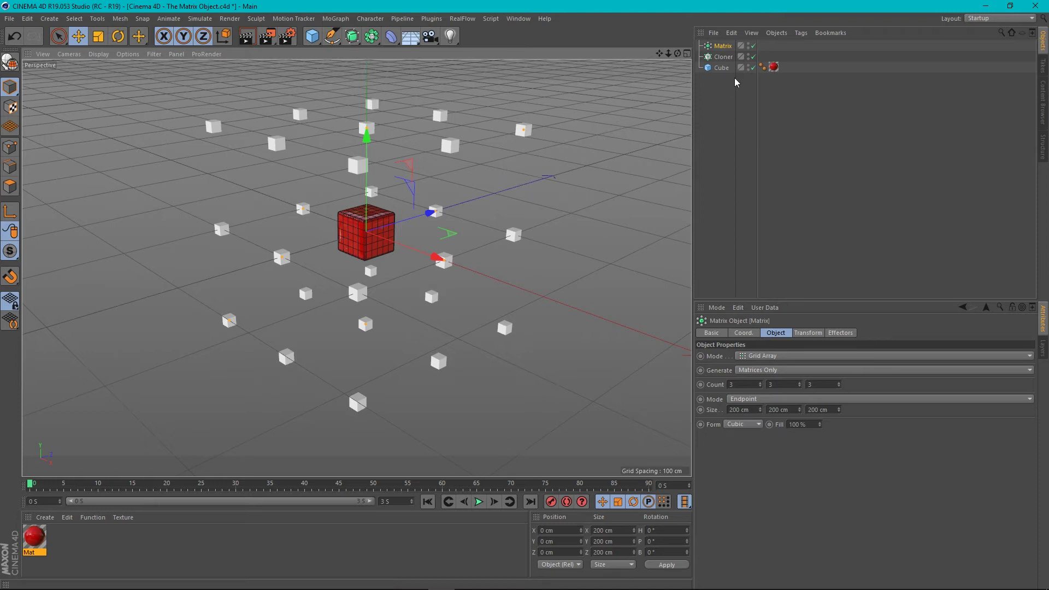
left_click_drag(721, 73, 723, 60)
Place the Cube inside the Cloner and switch the Cloner Mode to Object.
left_click(722, 56)
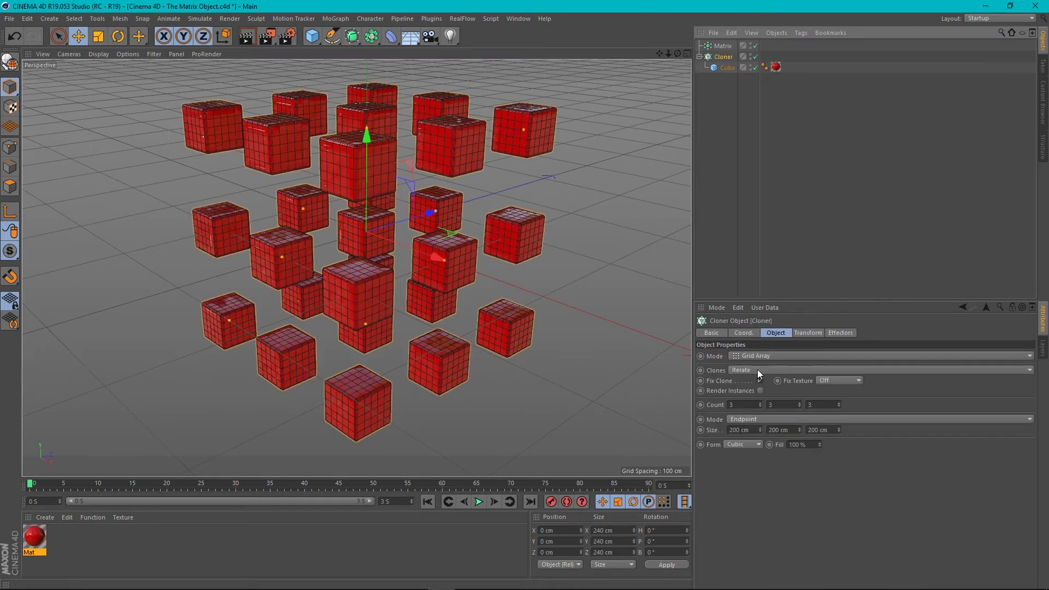
left_click(748, 356)
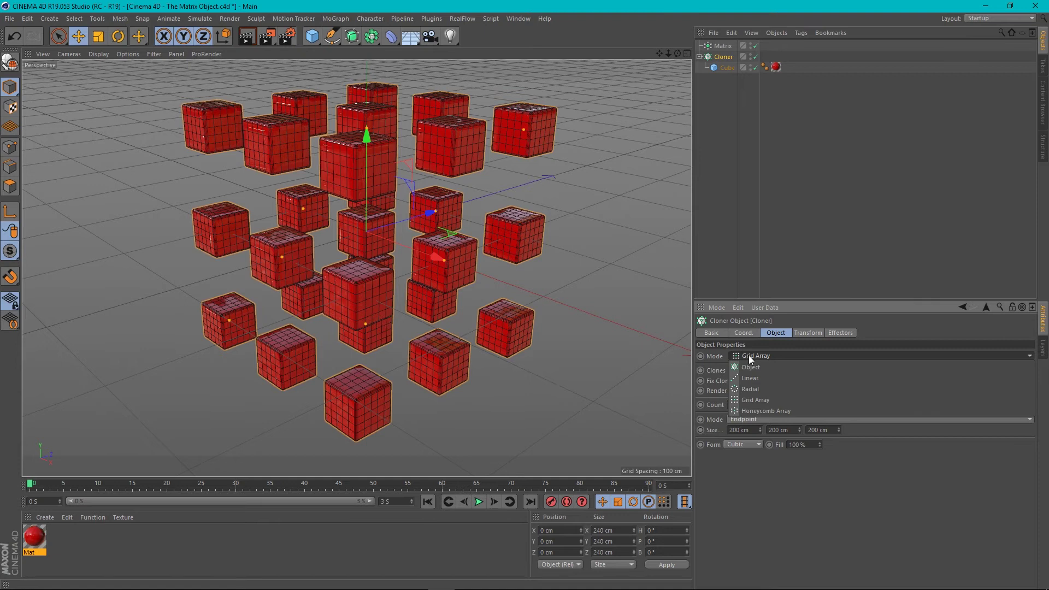
left_click(753, 367)
Move the Matrix below the Cloner and set it as the Cloner's source object.
left_click(729, 221)
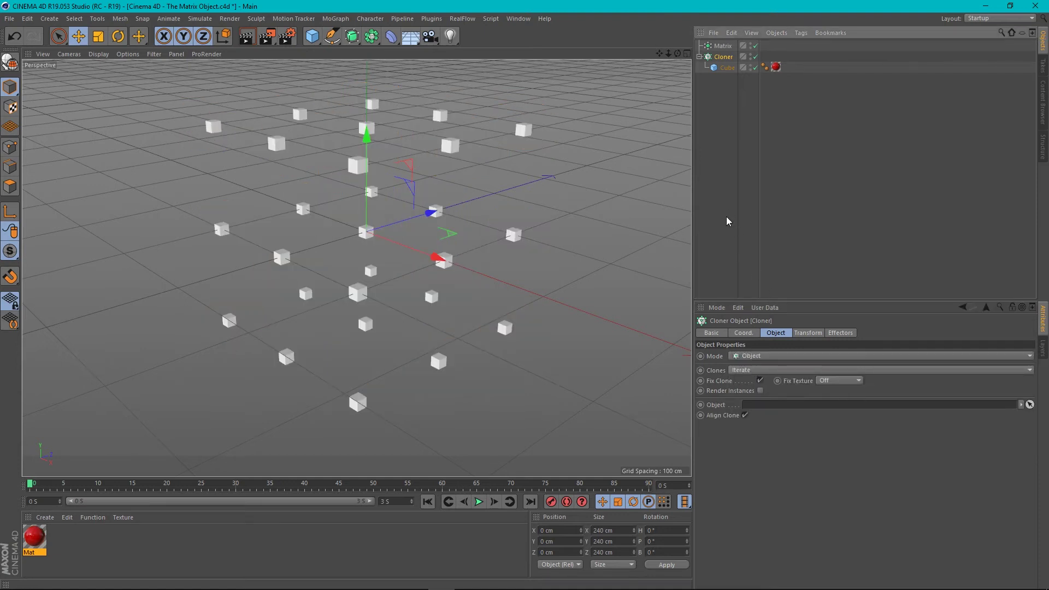
left_click_drag(723, 47, 721, 109)
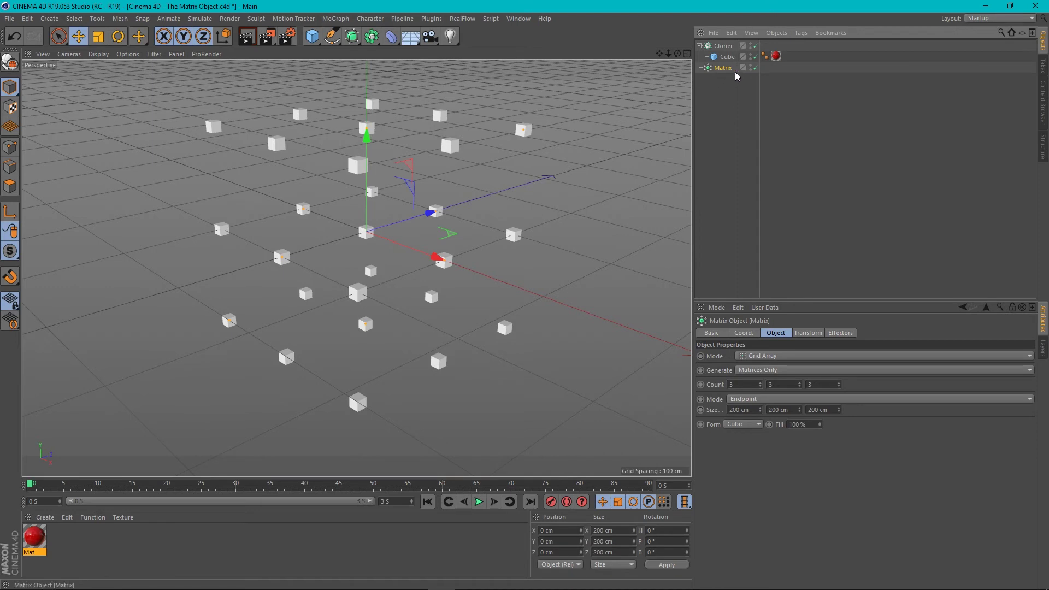
left_click(726, 46)
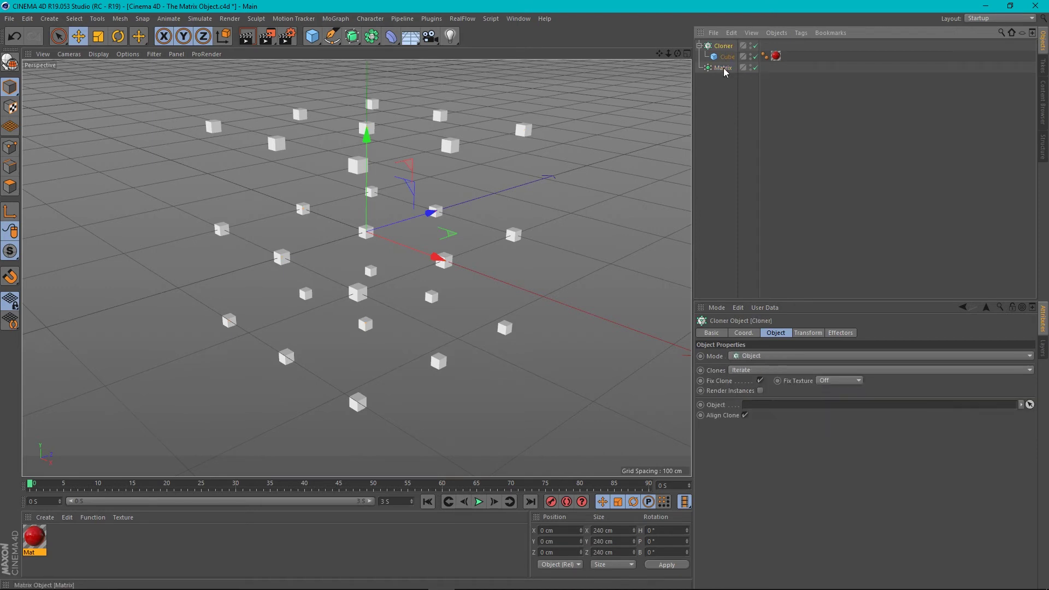
left_click_drag(724, 68, 771, 405)
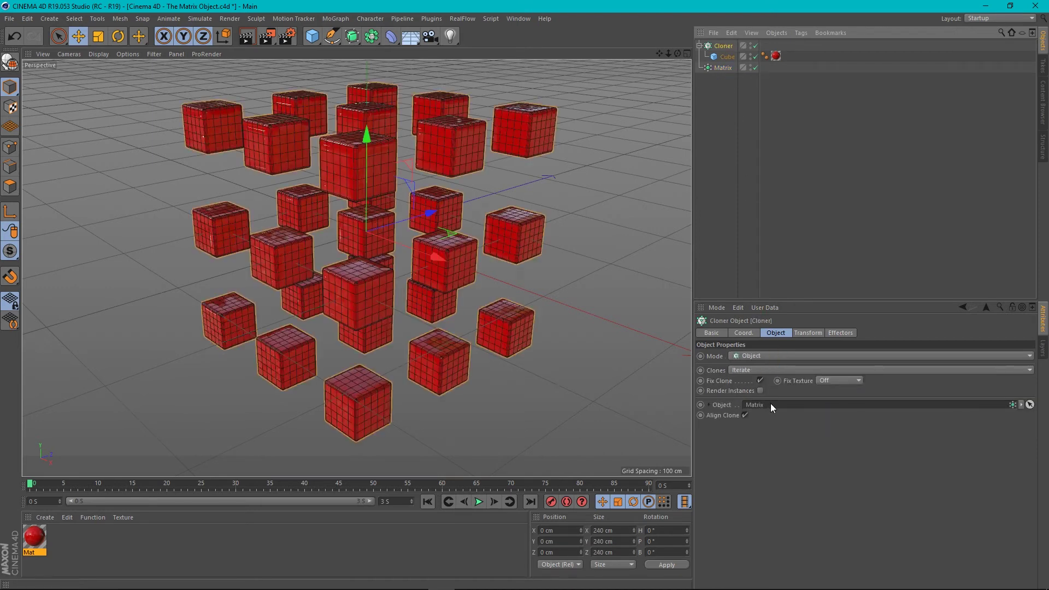
left_click(719, 124)
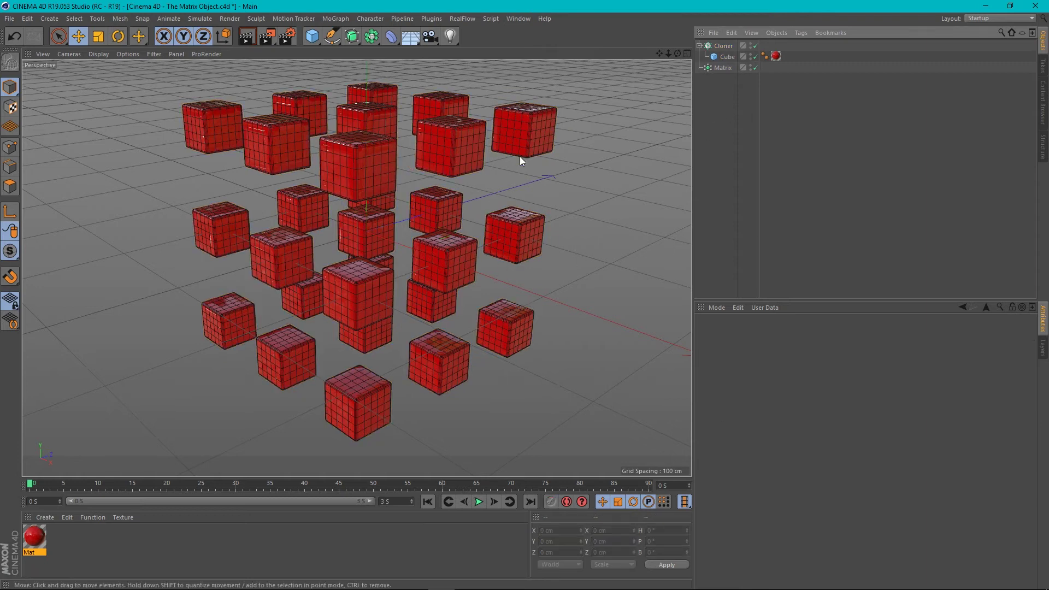
scroll(353, 236, "down", 2)
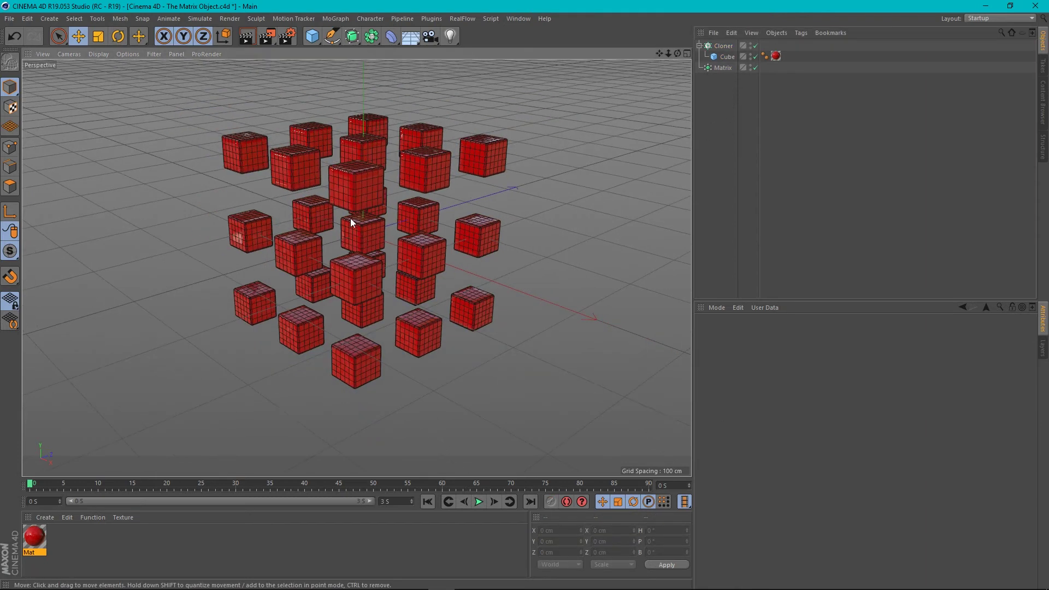
middle_click_drag(426, 221, 435, 224, "alt")
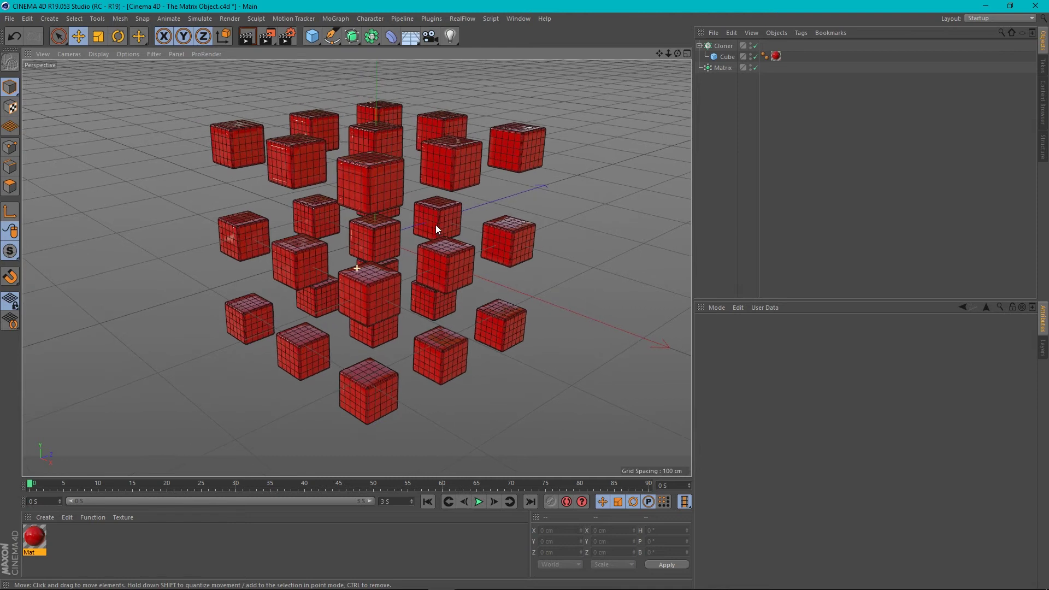
Add a Bulge deformer as a child of the Matrix and set its Strength to 49%.
left_click(396, 38)
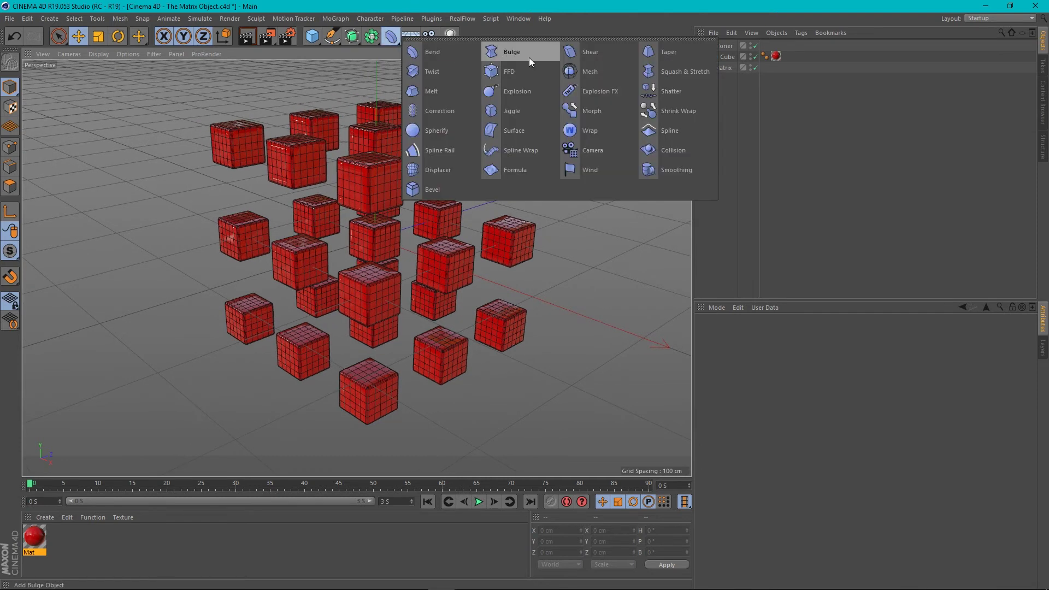
left_click(498, 51)
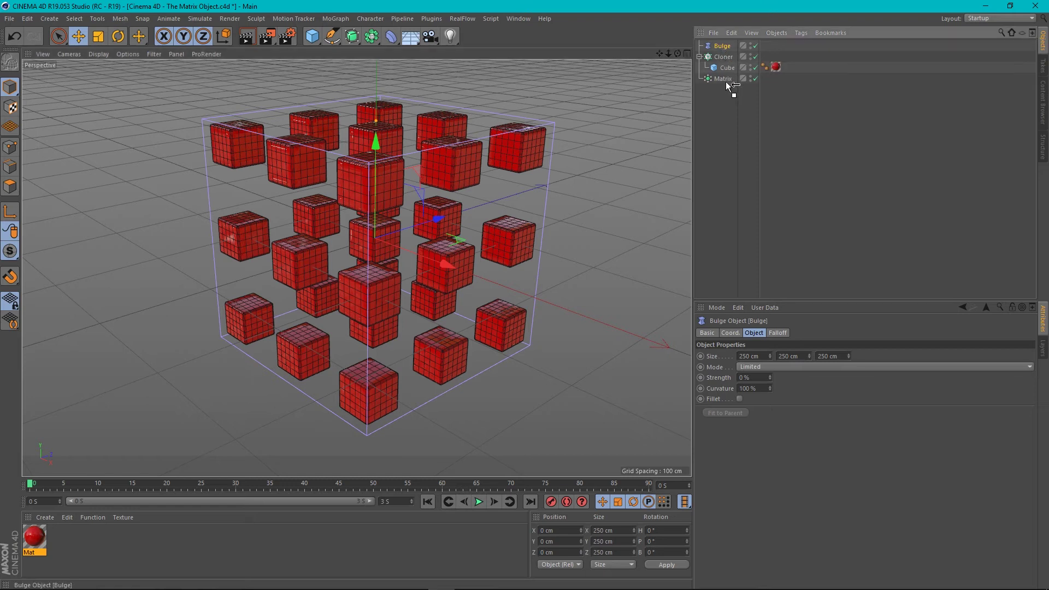
left_click_drag(726, 82, 722, 77)
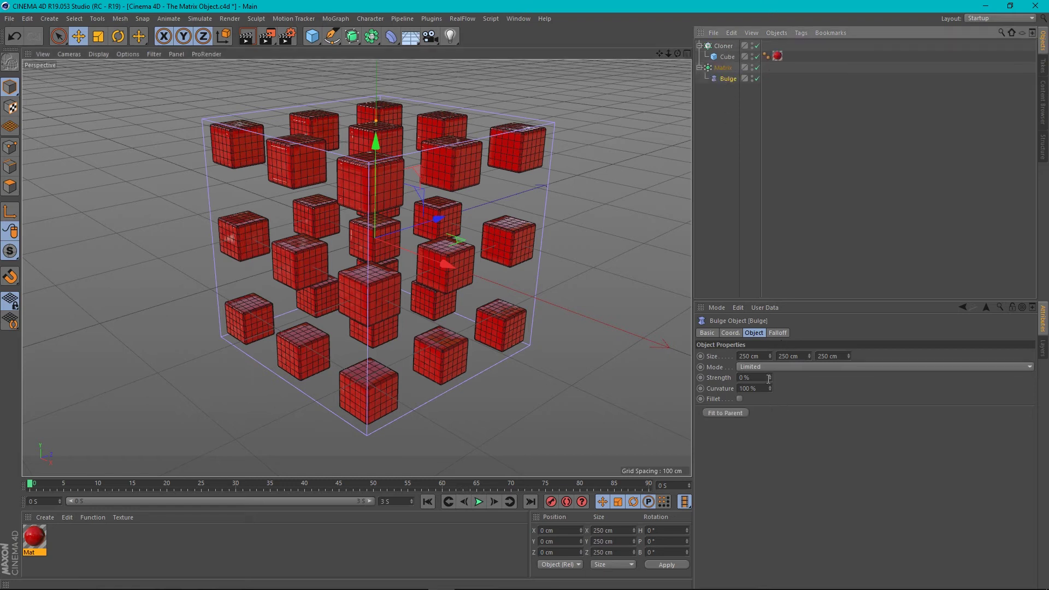
mouse_move(770, 376)
left_mouse_down()
mouse_move(770, 343)
mouse_move(770, 375)
left_mouse_up()
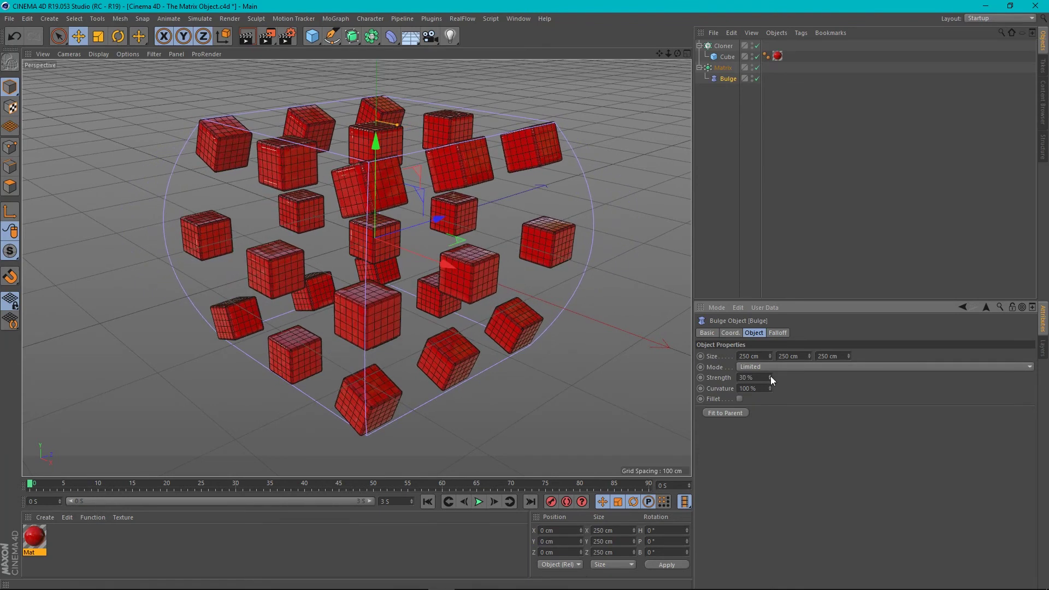
mouse_move(461, 278)
left_mouse_down("alt")
mouse_move(336, 237)
mouse_move(331, 258)
mouse_move(485, 273)
mouse_move(470, 275)
left_mouse_up("alt")
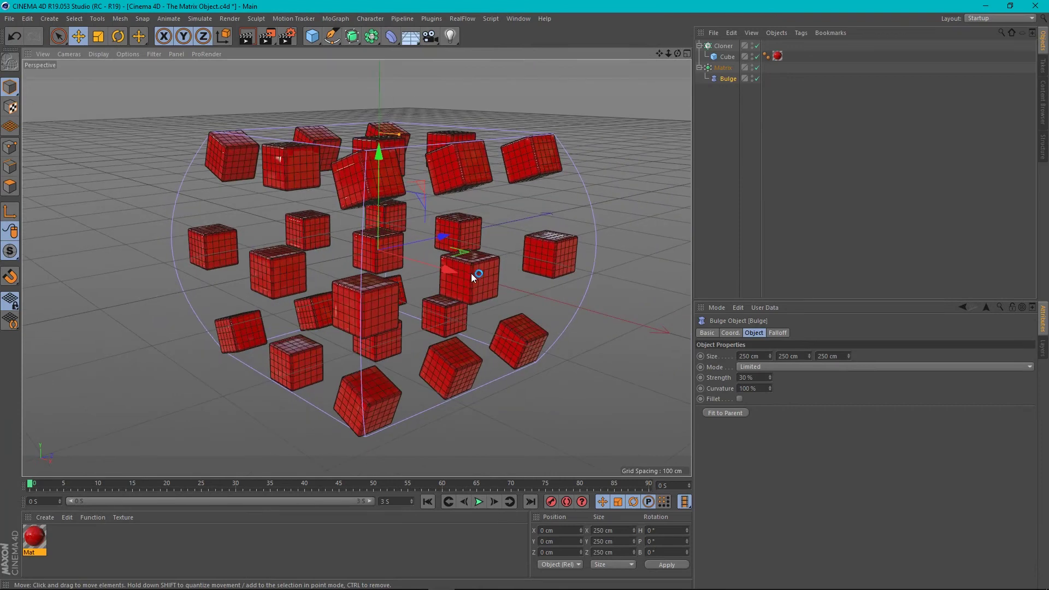
mouse_move(771, 377)
left_mouse_down()
mouse_move(770, 366)
mouse_move(770, 396)
mouse_move(770, 371)
left_mouse_up()
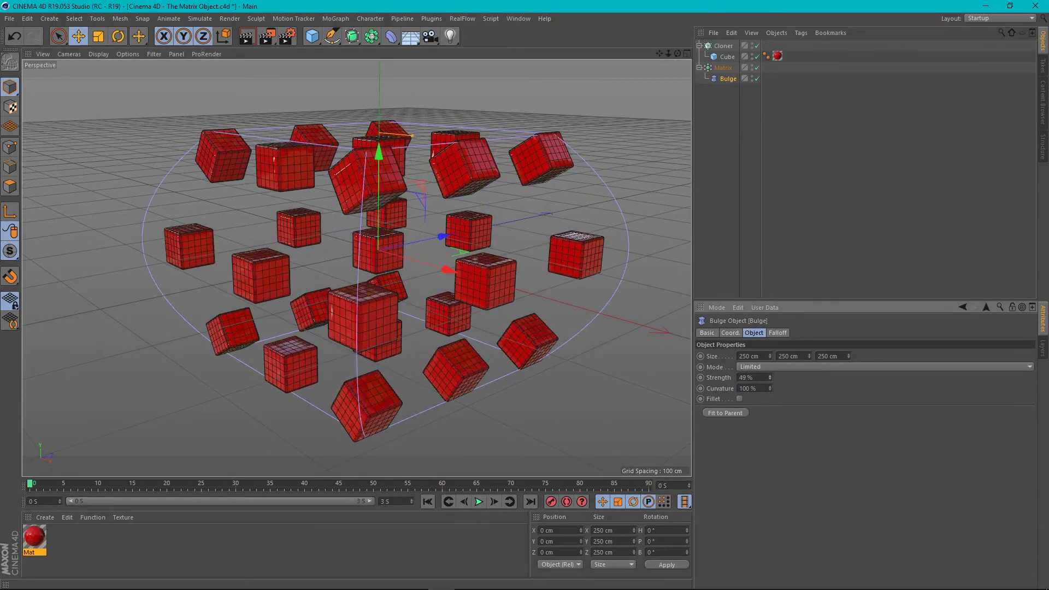
Delete the Bulge deformer and briefly play the animation, then return to frame one.
left_click(730, 78)
key("Delete")
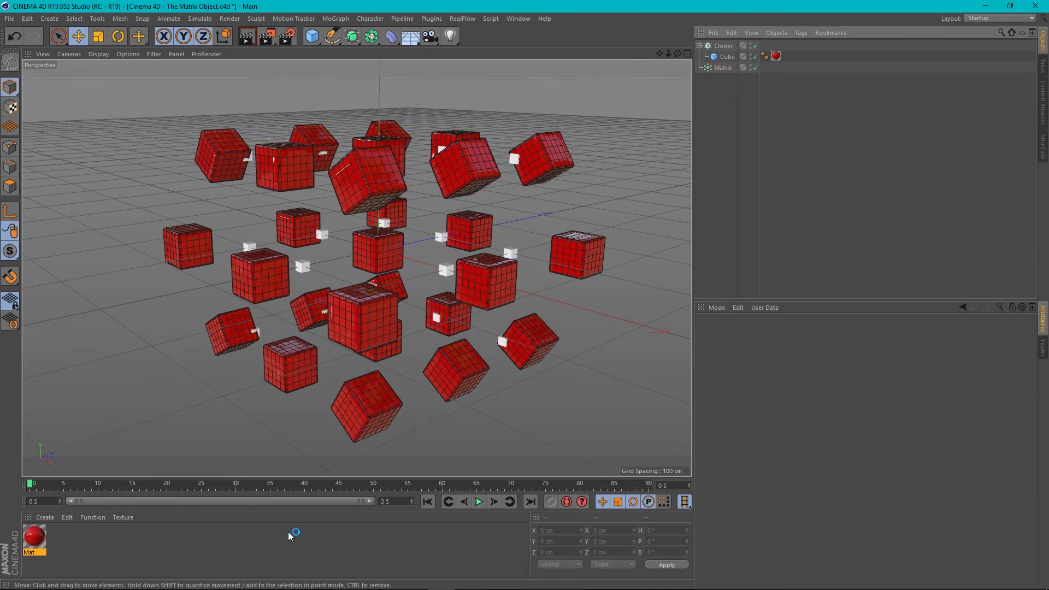
left_click(475, 501)
left_click(476, 501)
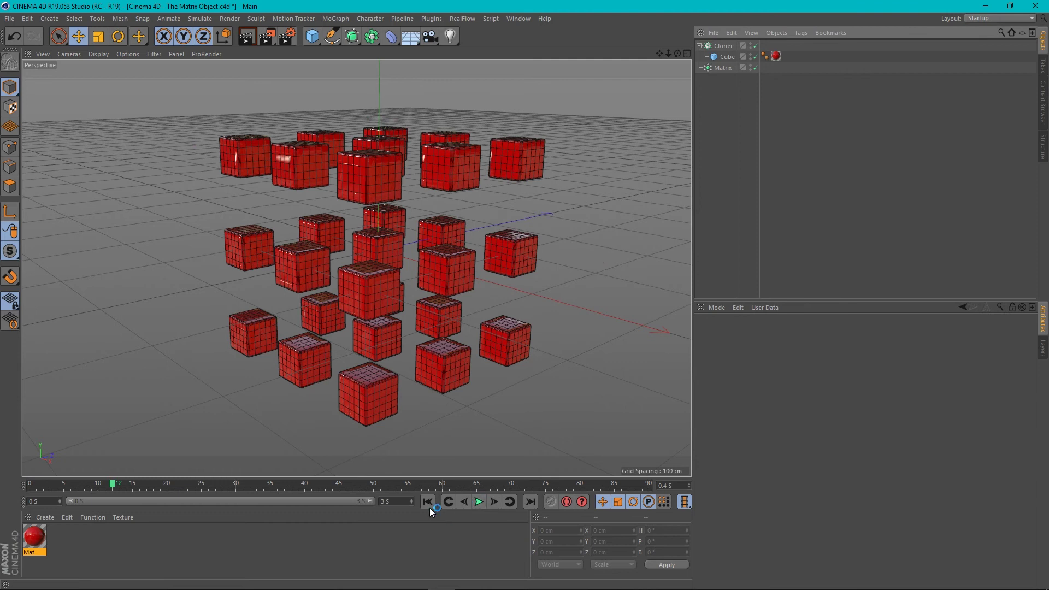
left_click(428, 501)
Add a Twist deformer under the Matrix and set its Angle to 70°.
left_click(392, 36)
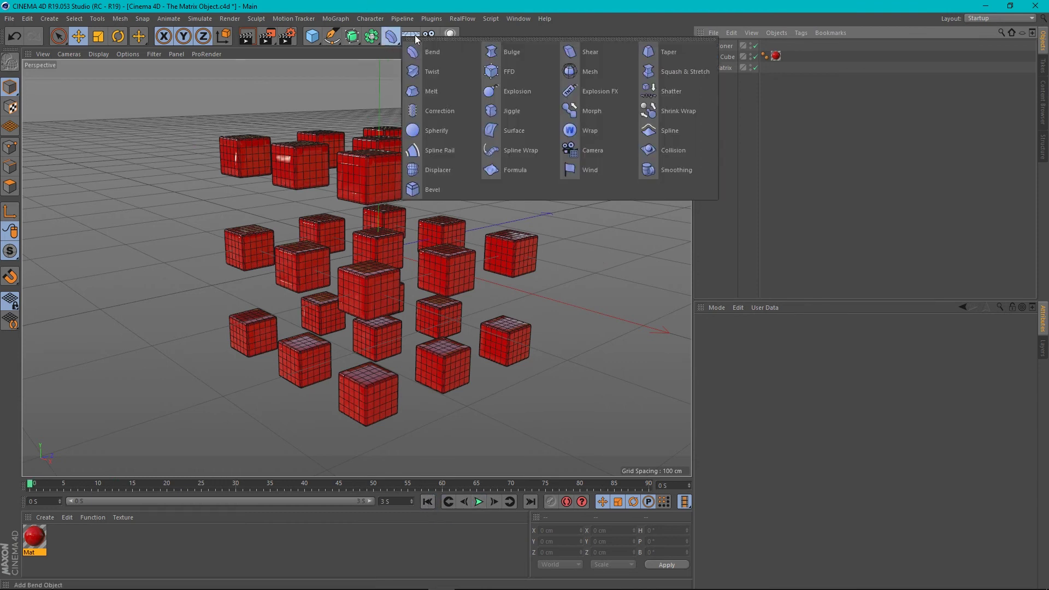
left_click(436, 75)
left_click_drag(721, 46, 721, 80)
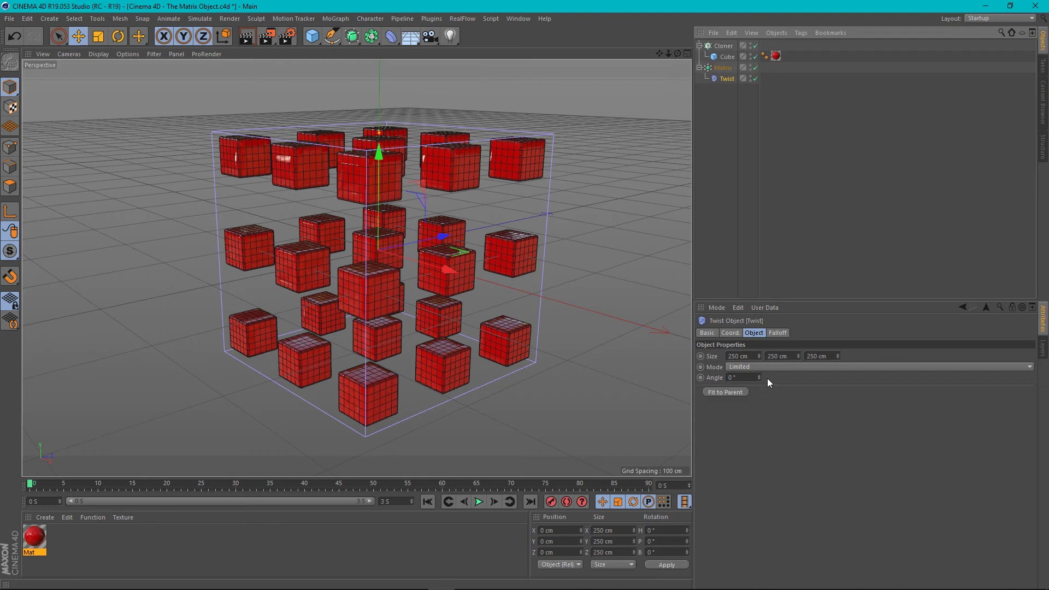
mouse_move(759, 375)
left_mouse_down()
mouse_move(858, 376)
mouse_move(710, 375)
mouse_move(788, 375)
left_mouse_up()
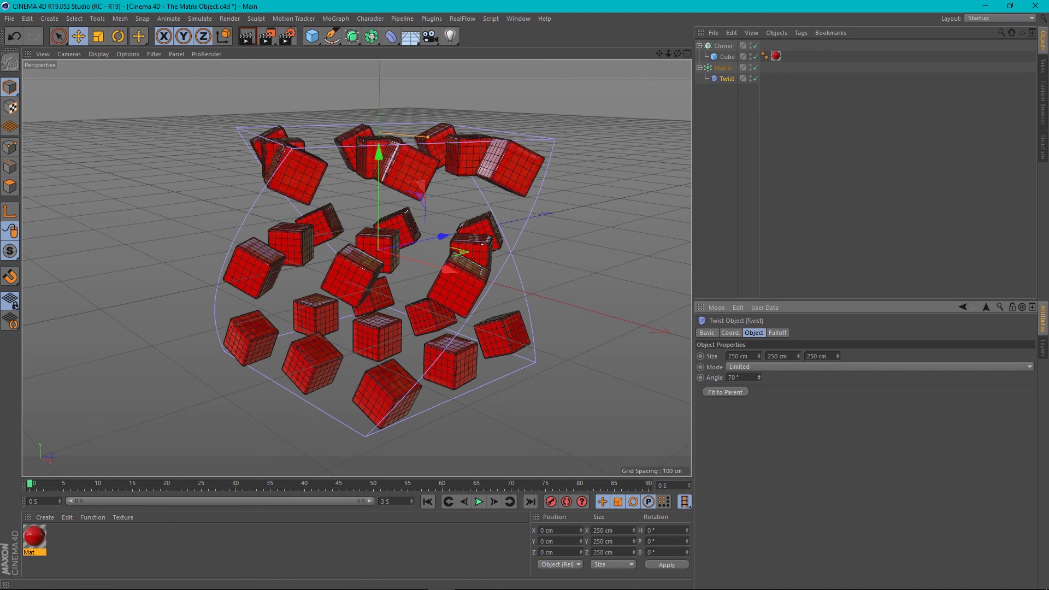
left_click_drag(460, 299, 424, 296, "alt")
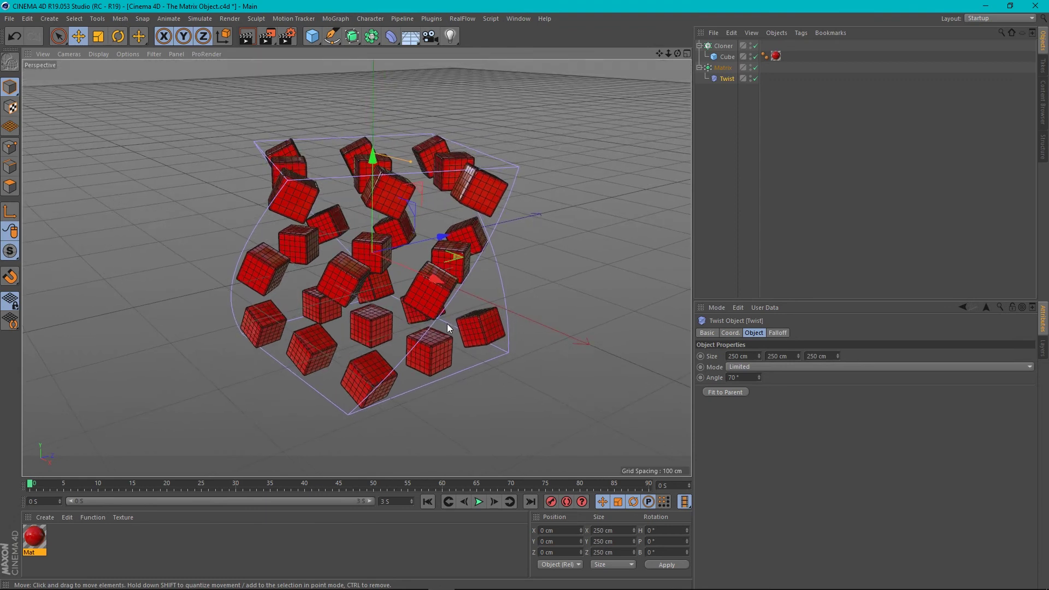